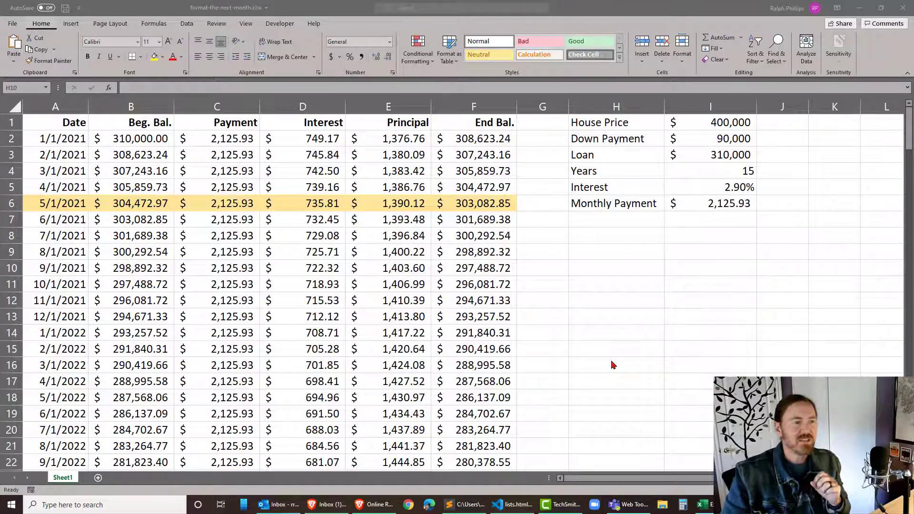
Inspect the yellow-highlighted May 2021 row of the loan schedule
key("alt+Tab")
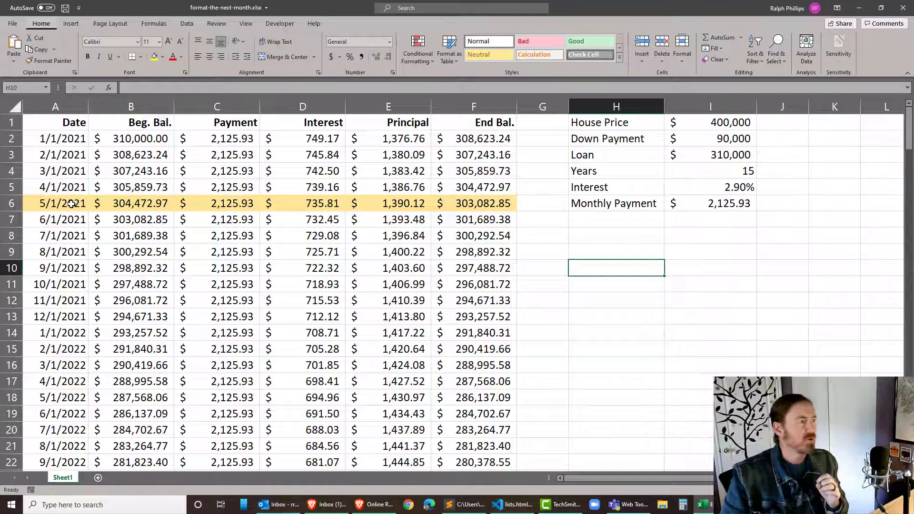
left_click_drag(71, 204, 467, 203)
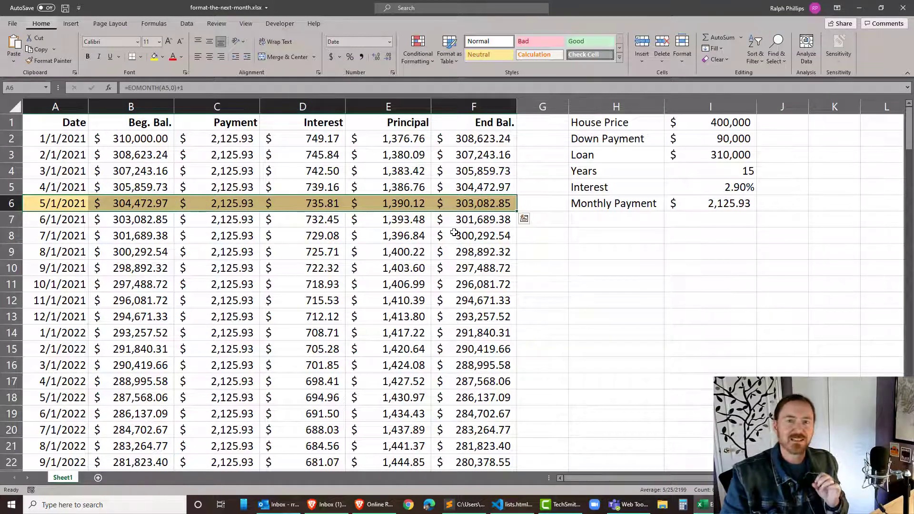
scroll(407, 220, "down", 8)
scroll(406, 220, "up", 8)
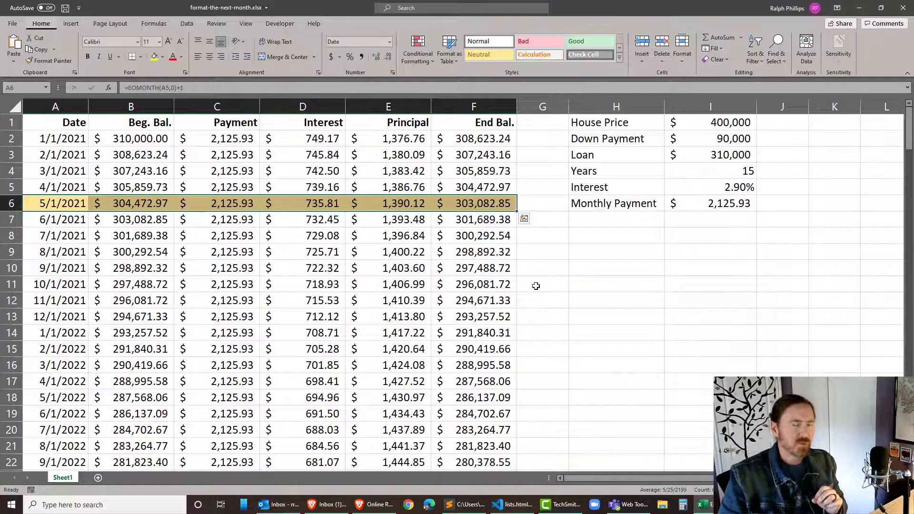
left_click(576, 288)
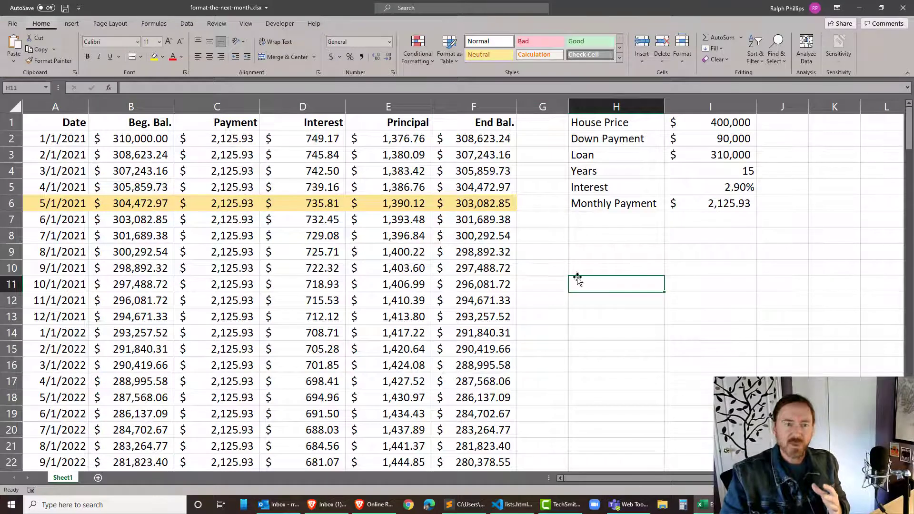
Enter the label 'Pretend today is...' in H8 and the date 3/1/2021 in I8
left_click(596, 239)
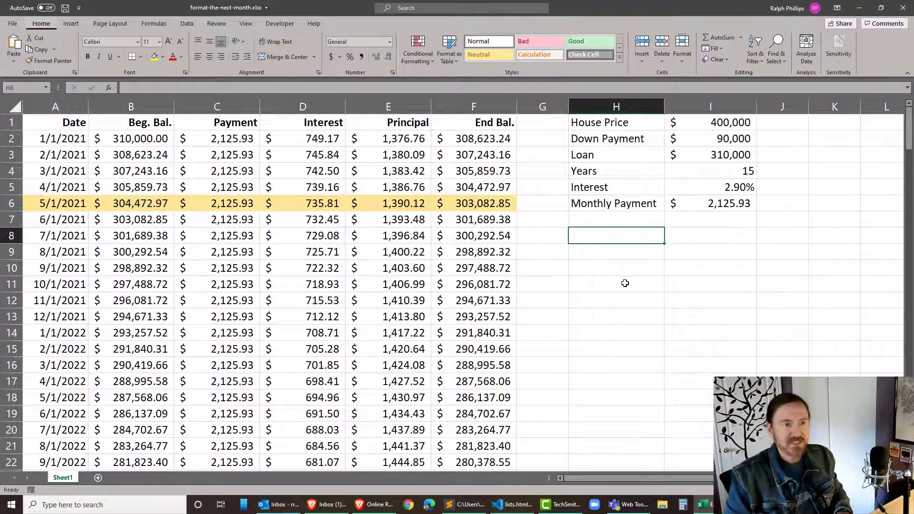
type("Pr")
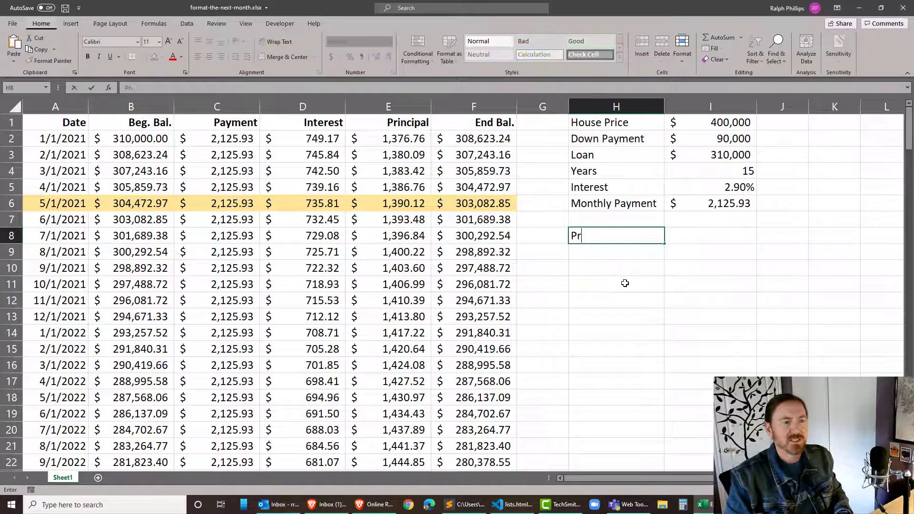
type("etend today is...")
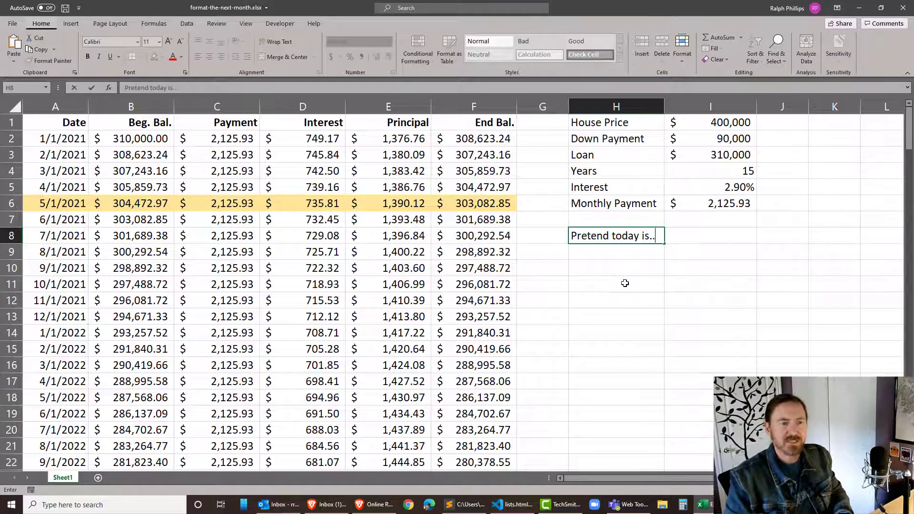
key("Tab")
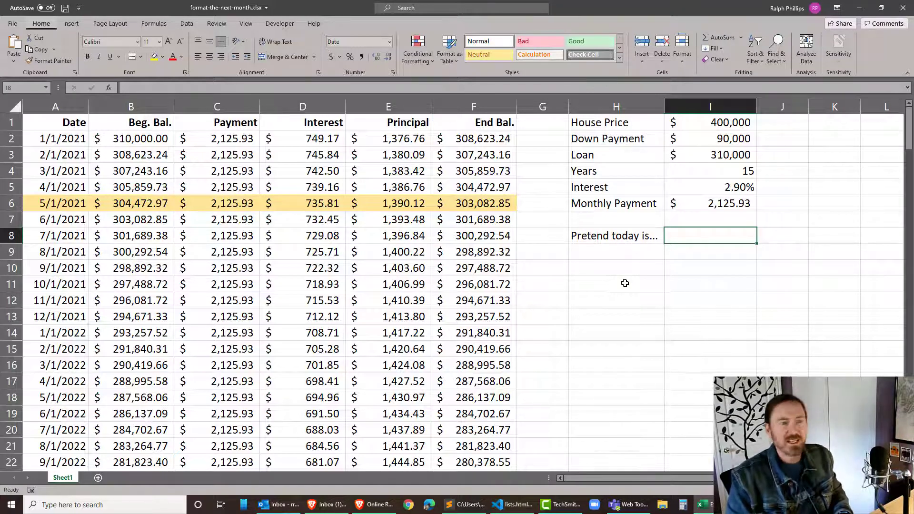
type("3/1/202")
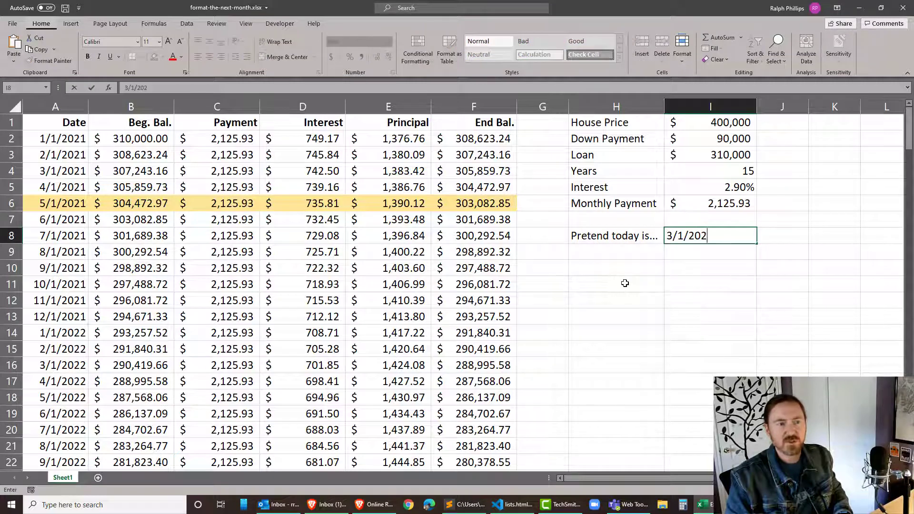
type("1")
key("Return")
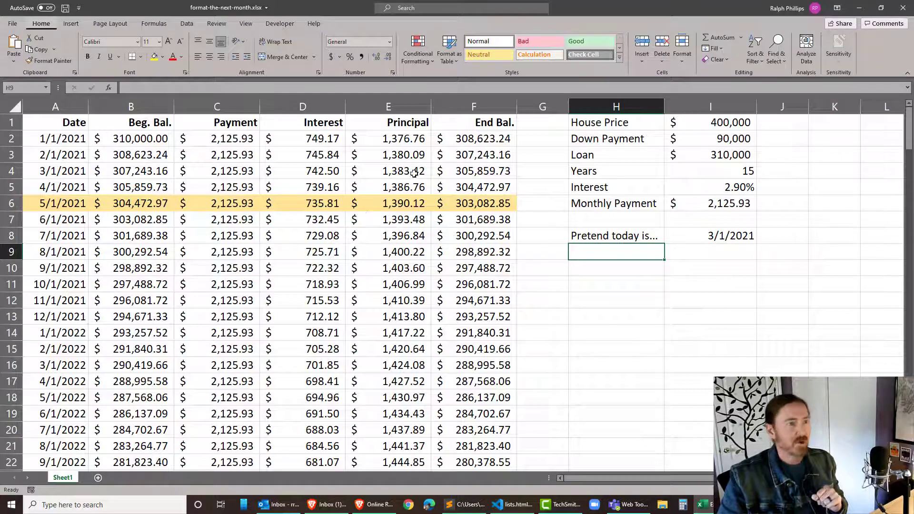
Open the worksheet's next-month highlight rule for editing in Manage Rules
left_click(419, 59)
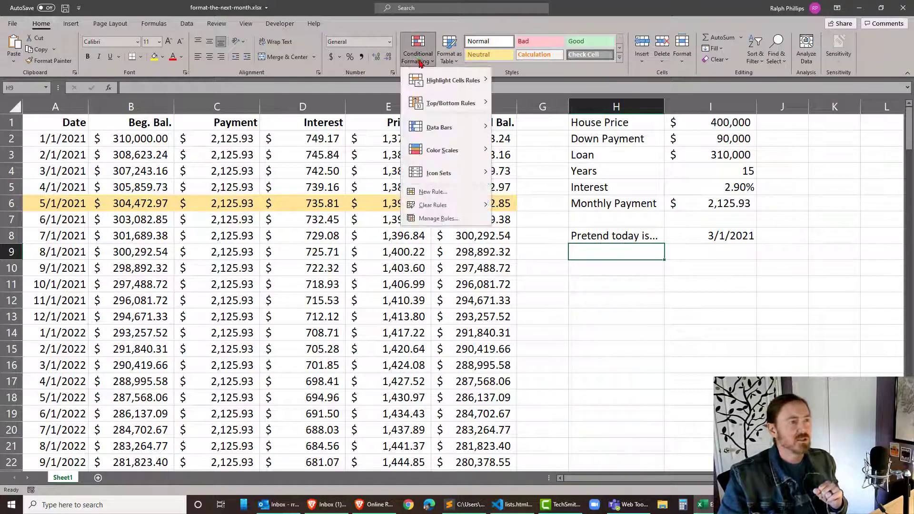
left_click(437, 219)
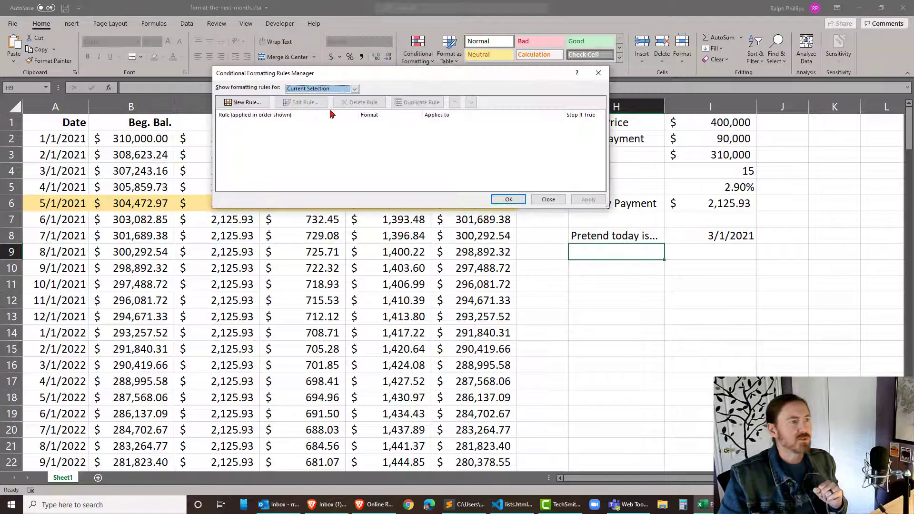
left_click(327, 92)
left_click(324, 105)
left_click(319, 129)
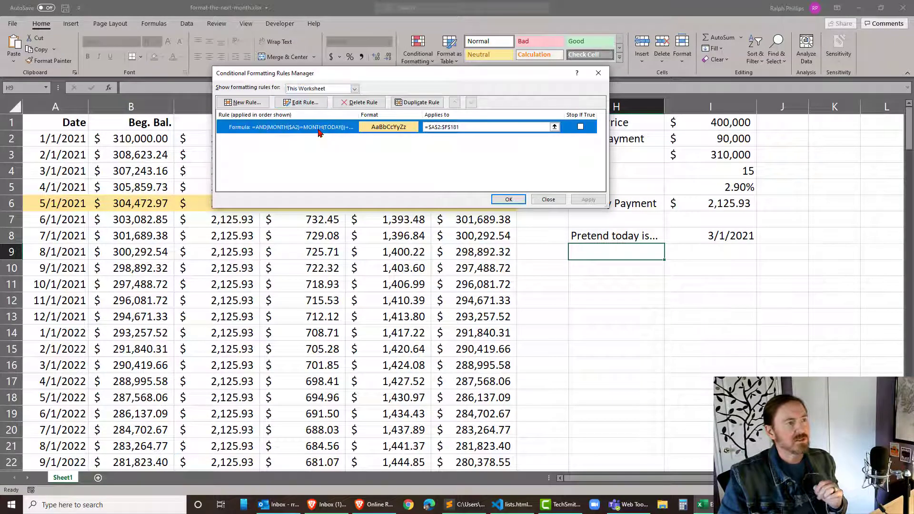
left_click(318, 105)
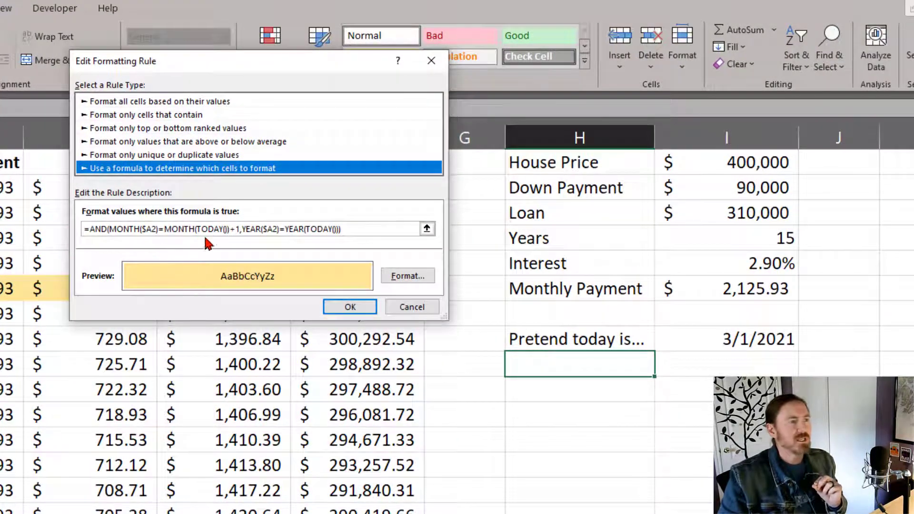
Replace TODAY() with $I$8 in the rule's month comparison
left_click_drag(199, 231, 227, 232)
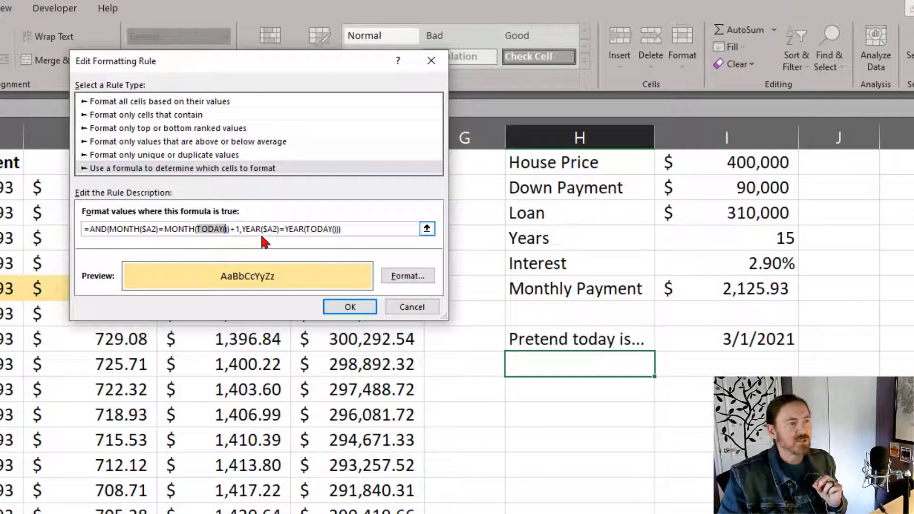
key("Delete")
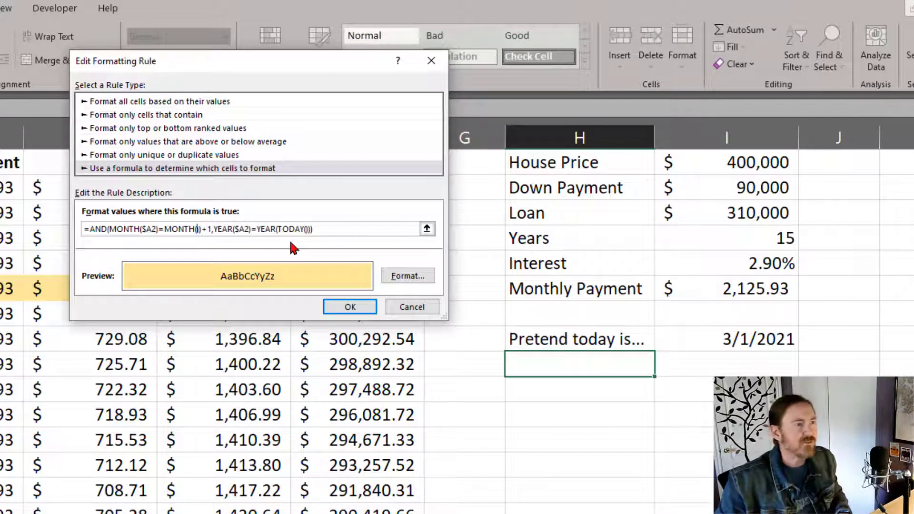
key("Delete")
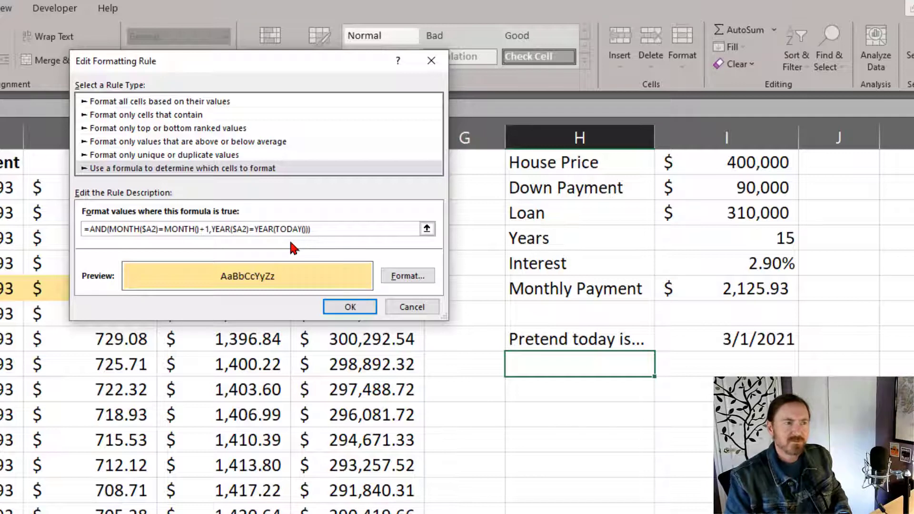
type("#")
key("BackSpace")
type("$")
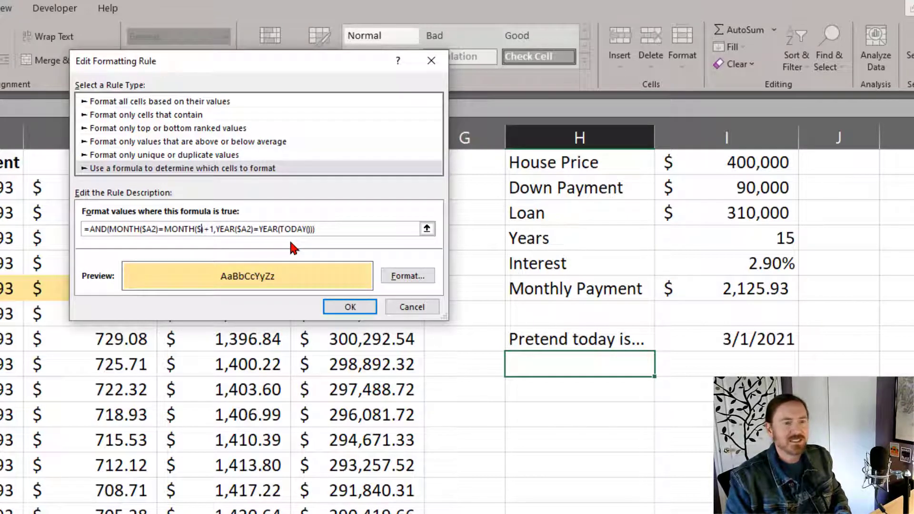
type("I$")
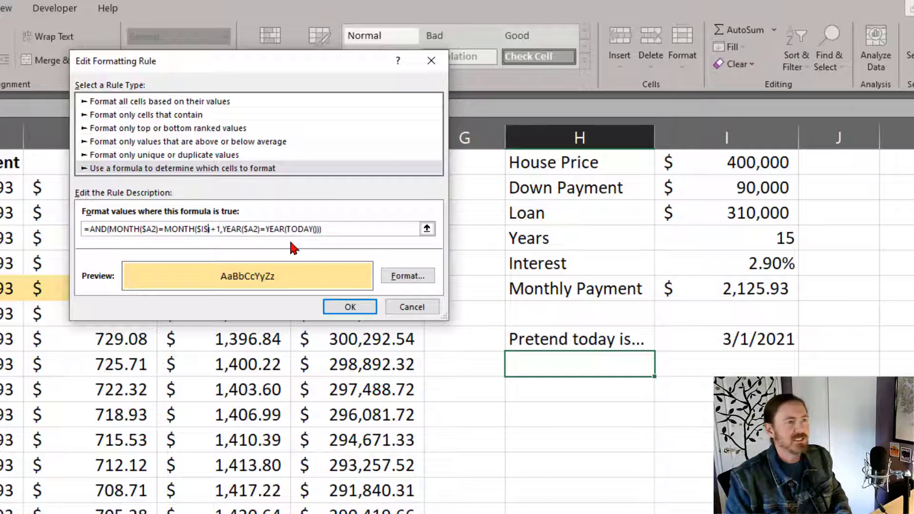
type("8")
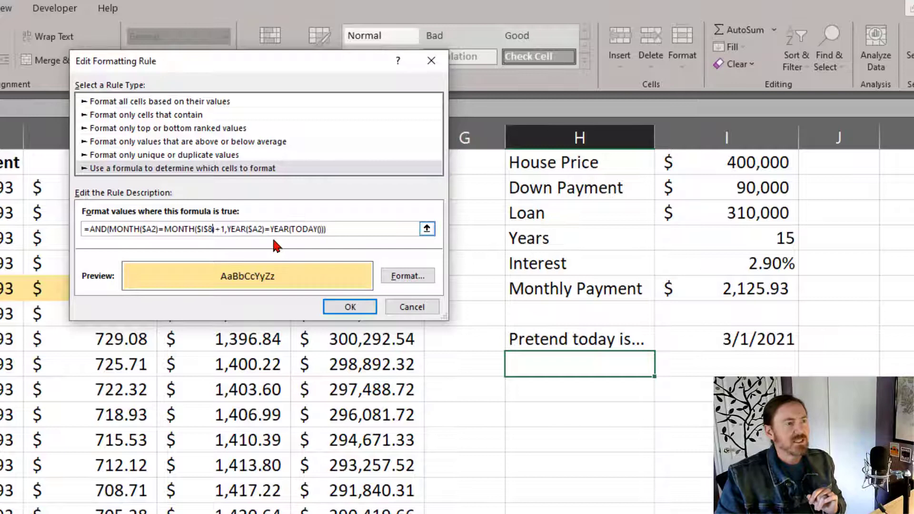
Replace TODAY() with $I$8 in the year comparison and confirm the rule
left_click_drag(290, 230, 324, 227)
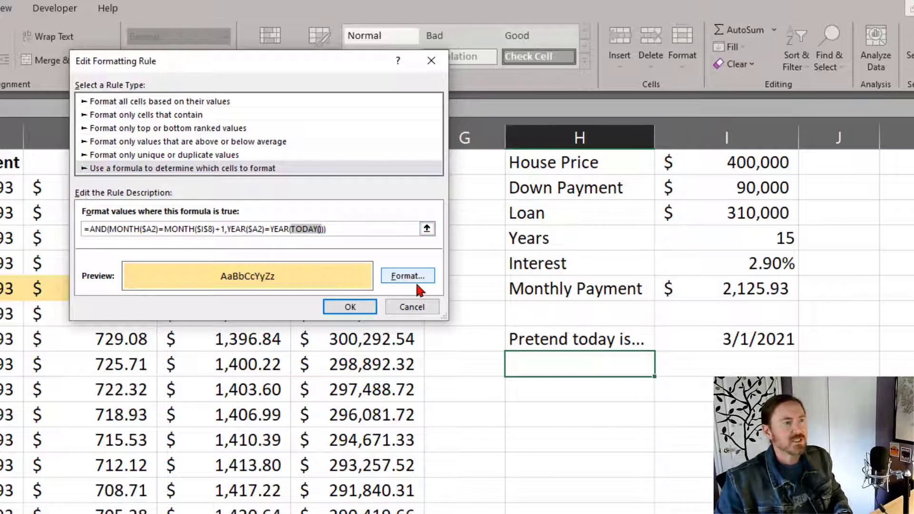
key("Delete")
type("$")
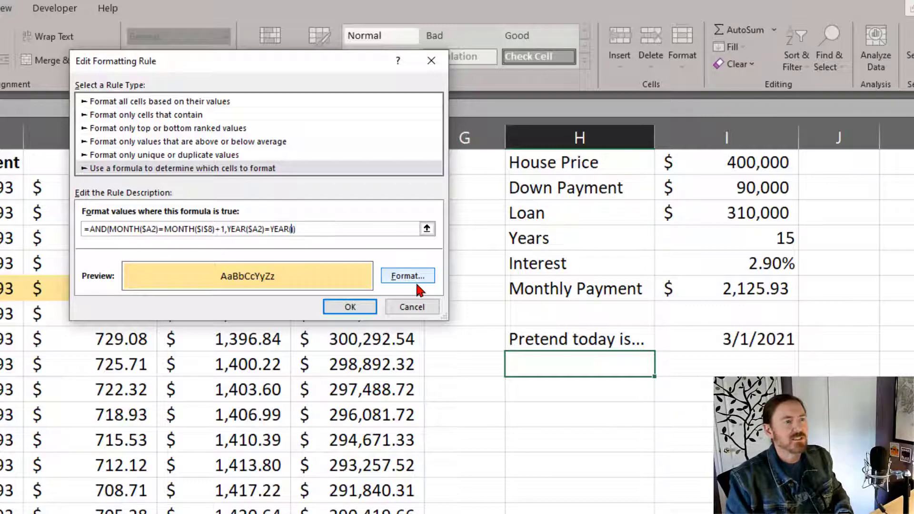
type("I")
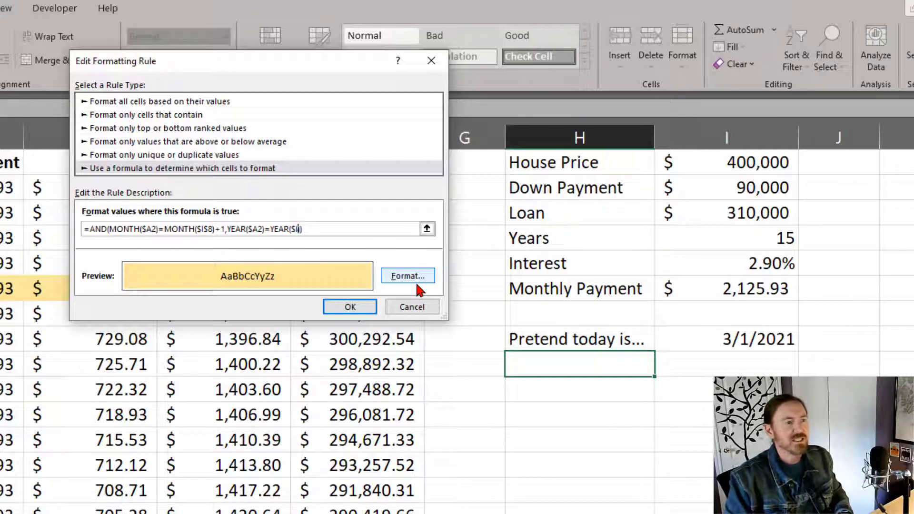
type("$")
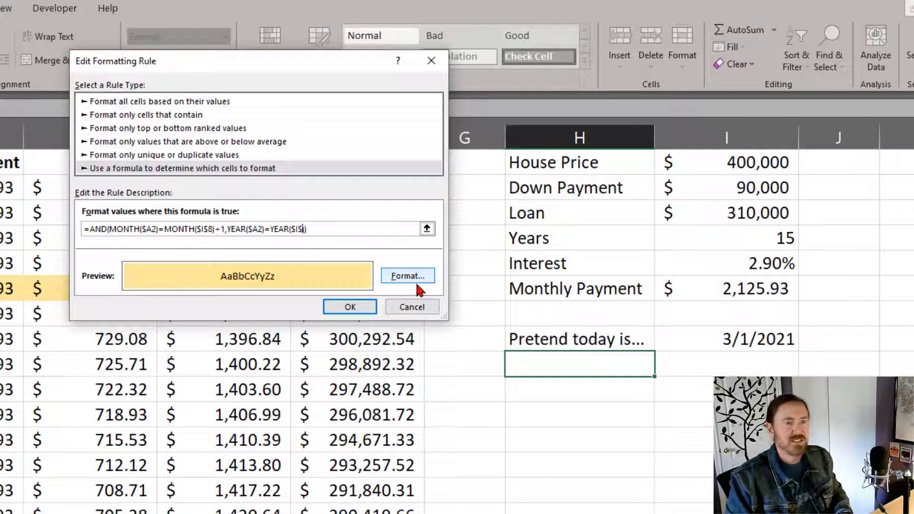
type("8)")
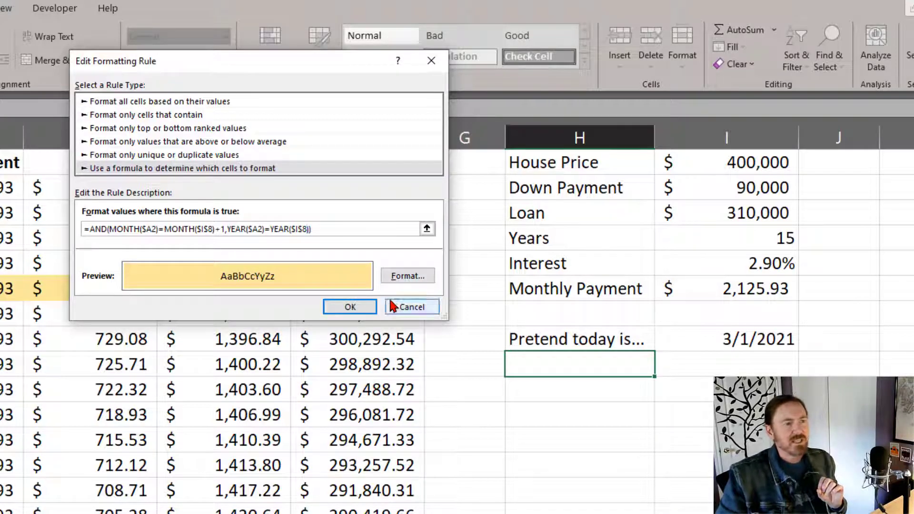
left_click(348, 307)
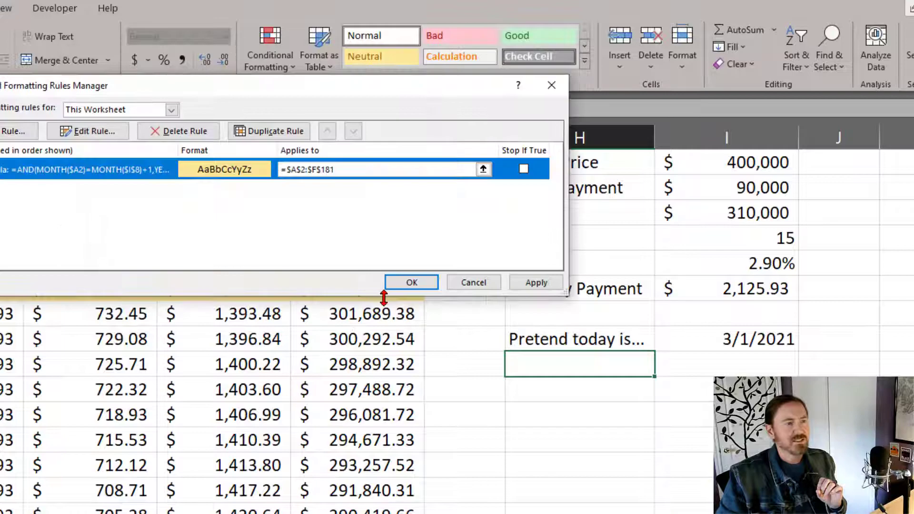
Apply the edited rule and set the pretend date in I8 to 11/17/2021
left_click(412, 282)
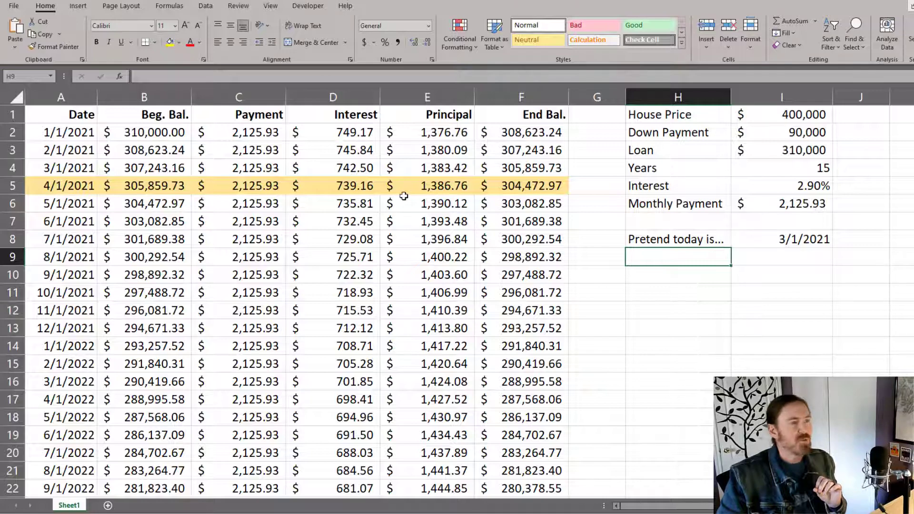
left_click(756, 287)
key("Up")
key("Up")
key("Up")
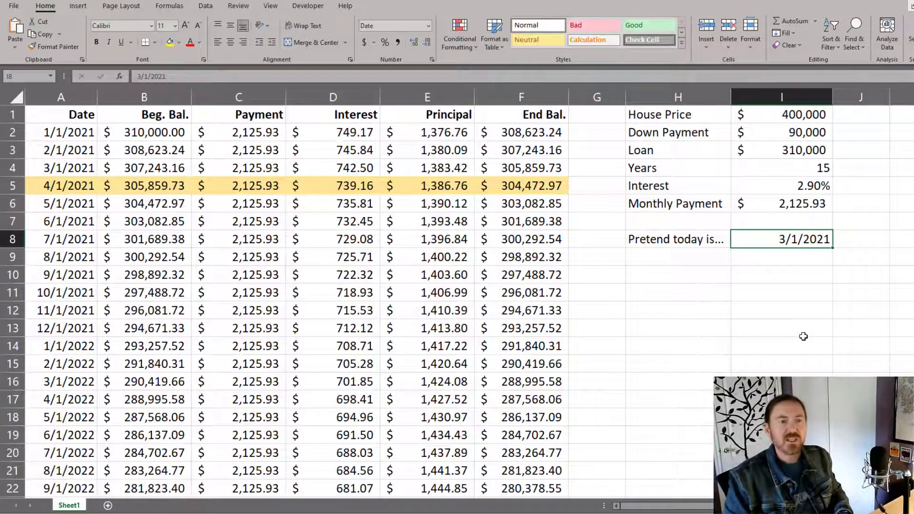
type("11/")
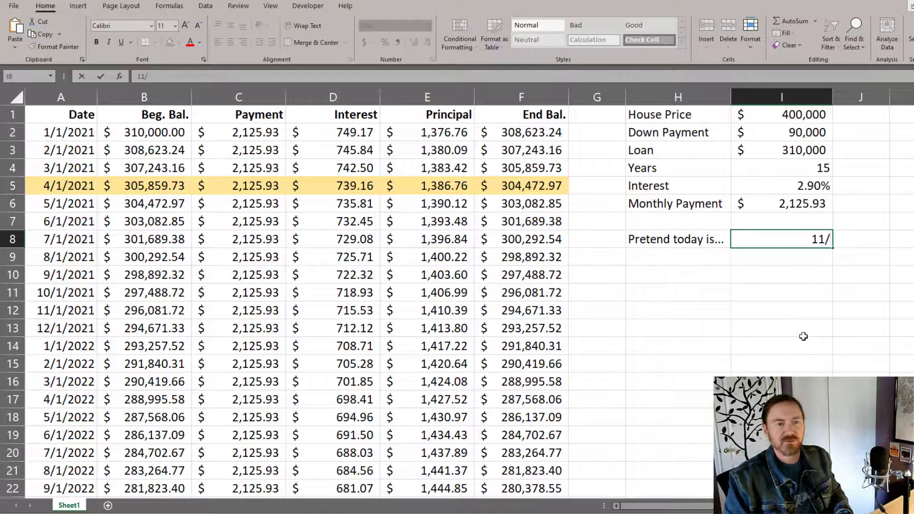
type("17")
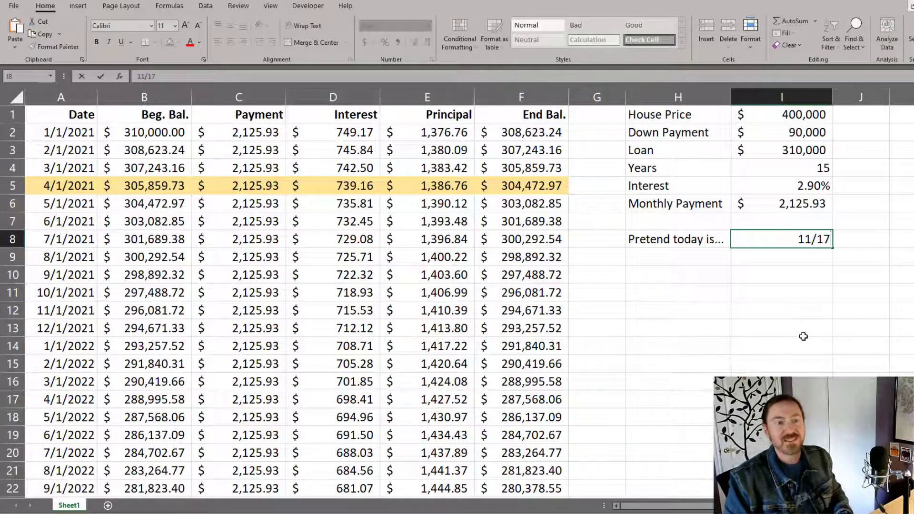
type("/2021")
key("Return")
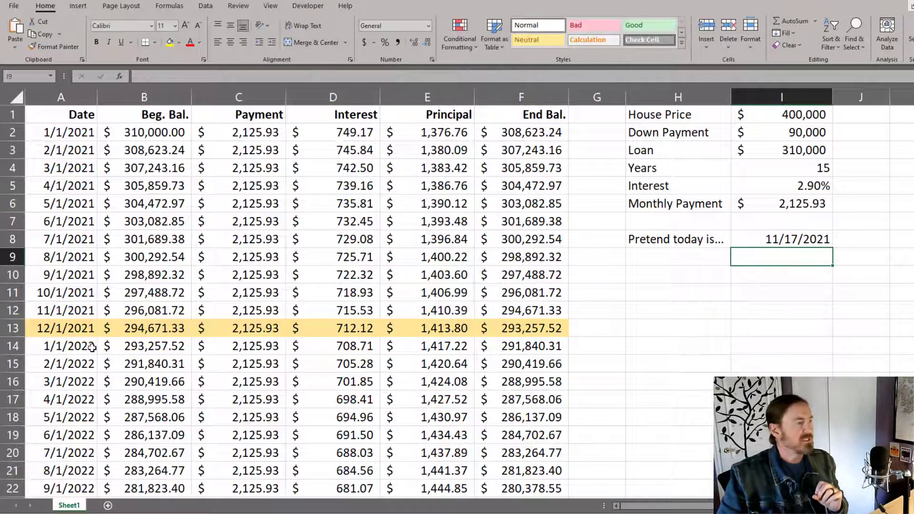
scroll(279, 371, "down", 9)
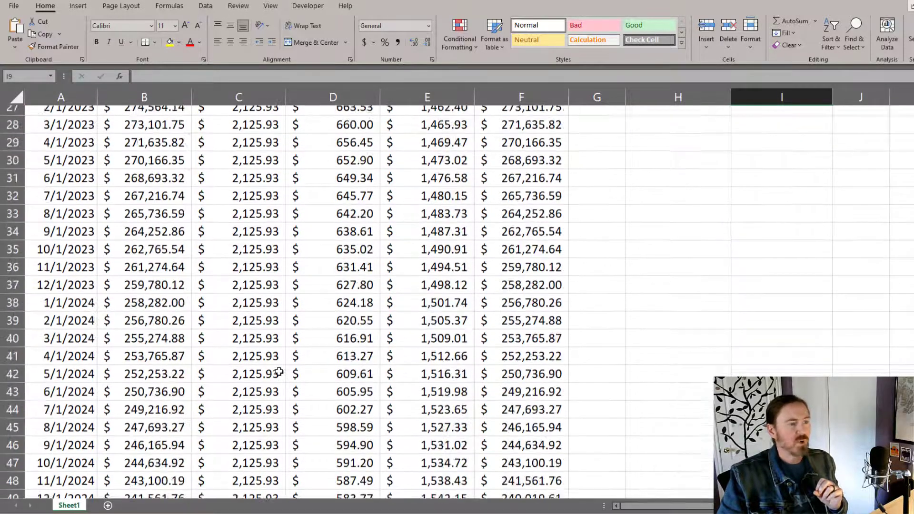
scroll(279, 372, "up", 9)
Change the pretend date in I8 to the December date 12/8/21
left_click(678, 381)
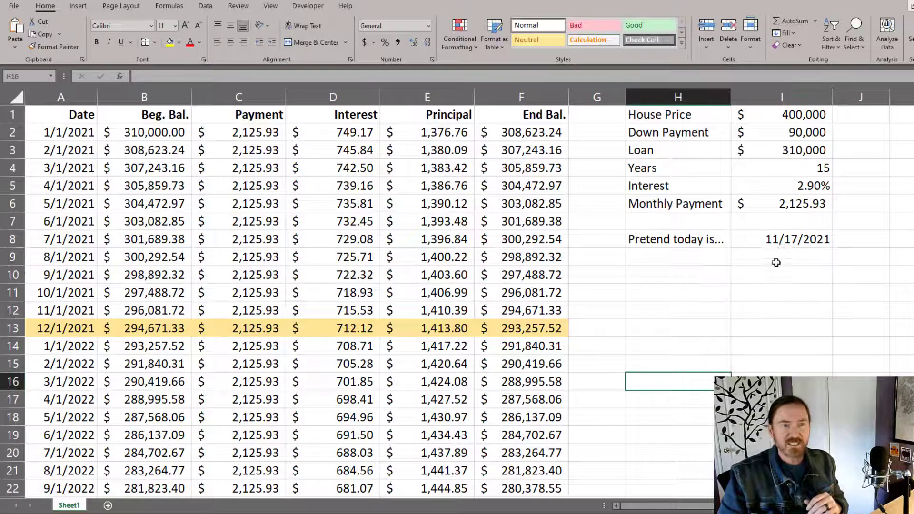
left_click(777, 240)
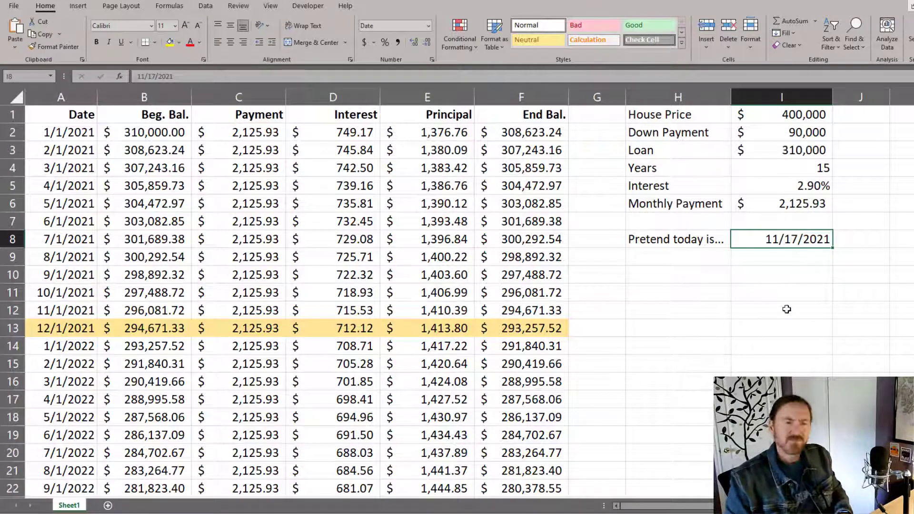
type("12/8/21")
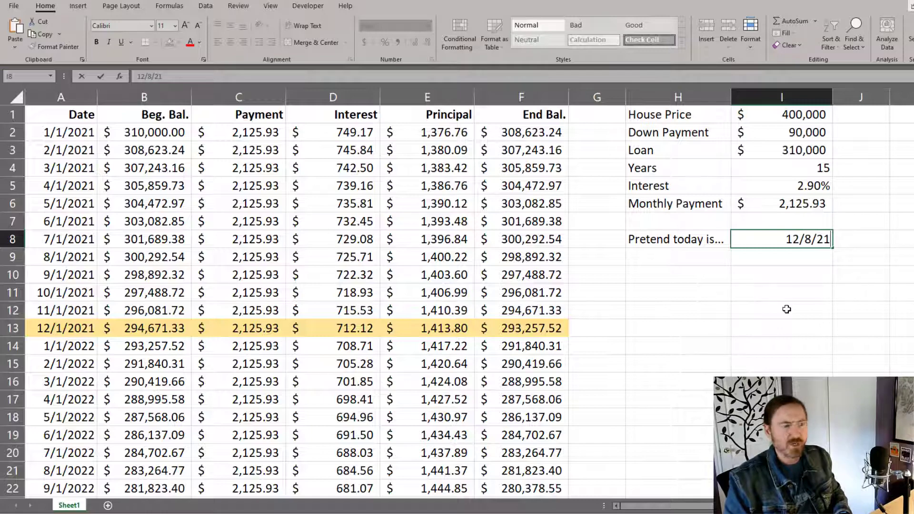
key("Return")
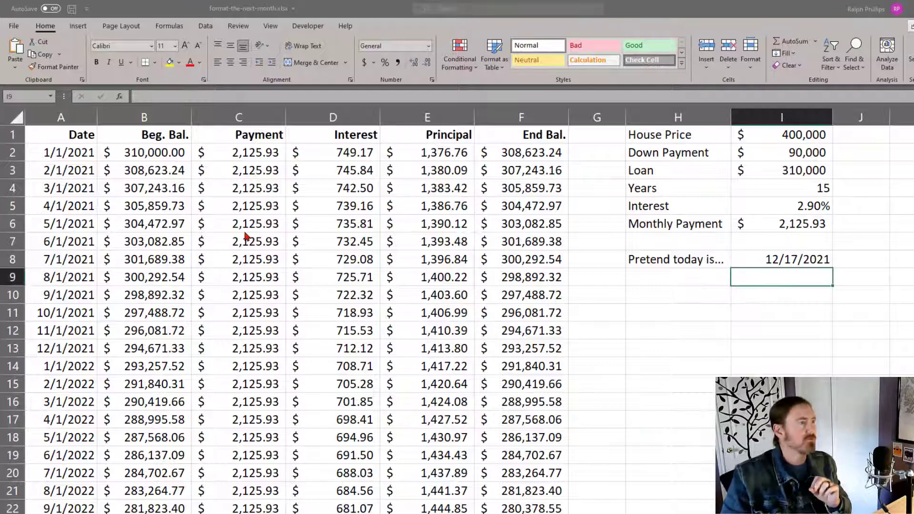
Select A2:F181 and start a new formula-based conditional formatting rule with and()
left_click(79, 152)
left_click_drag(79, 152, 569, 500)
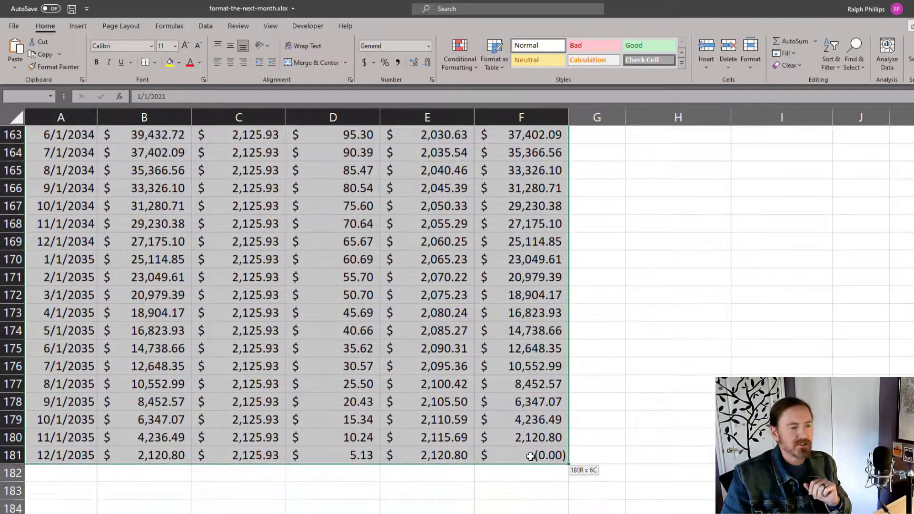
key("ctrl+BackSpace")
left_click(462, 64)
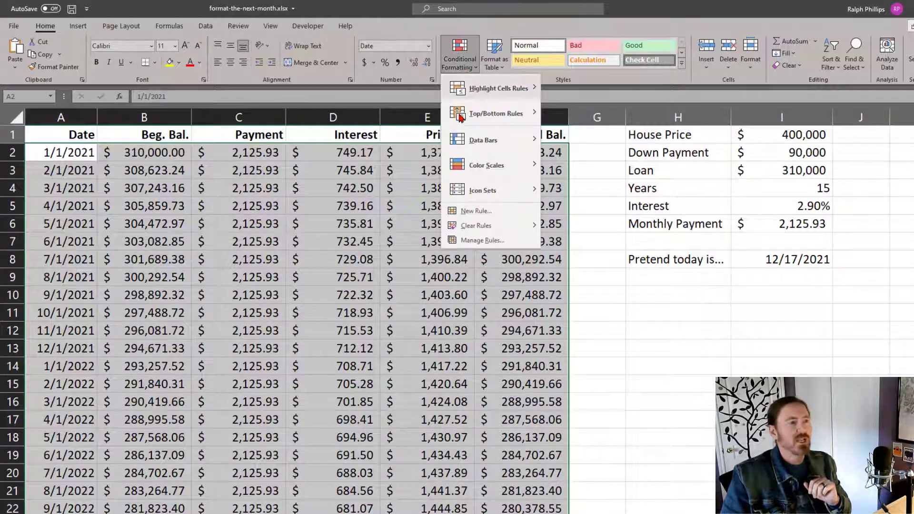
left_click(476, 211)
left_click(379, 105)
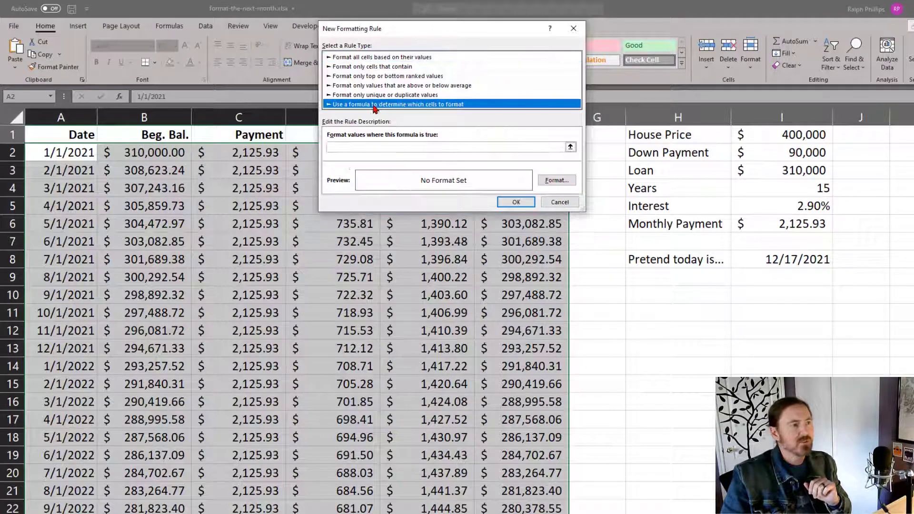
left_click(343, 148)
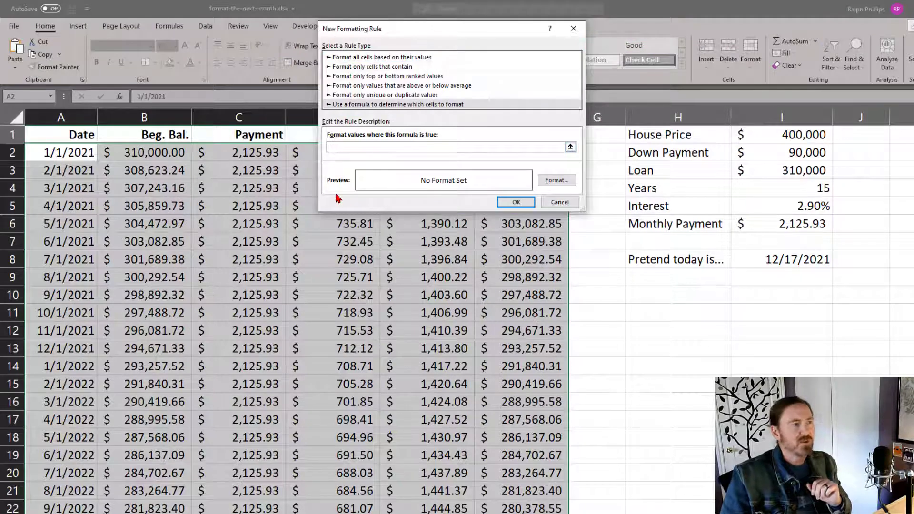
type("and")
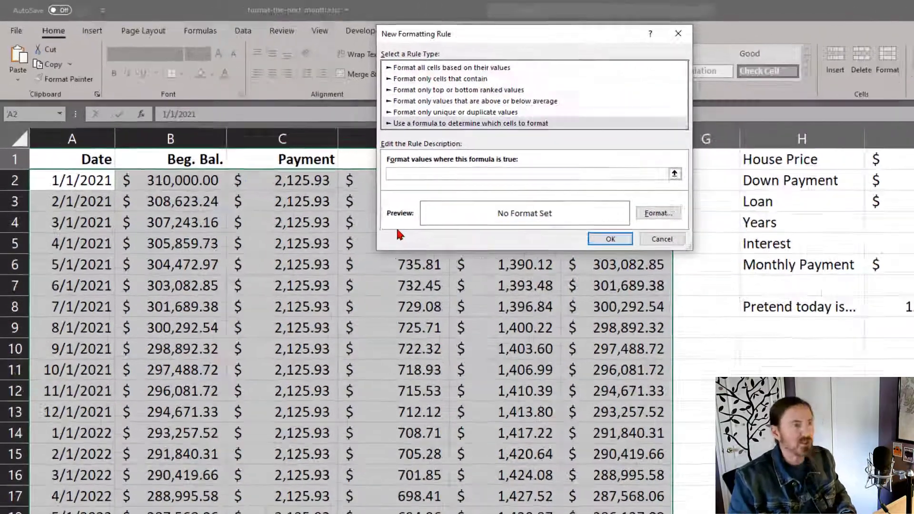
type("()")
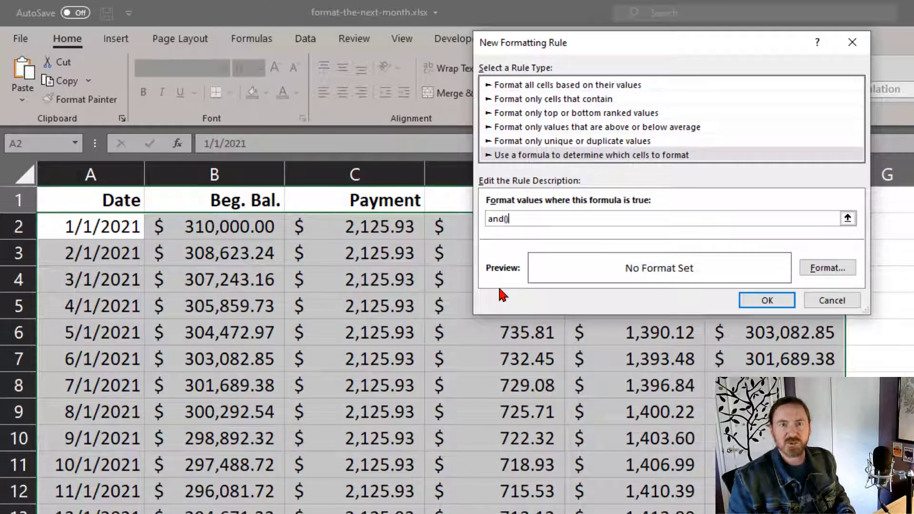
Enter the month test month($A2)=month($I$8) inside and()
left_click(499, 221)
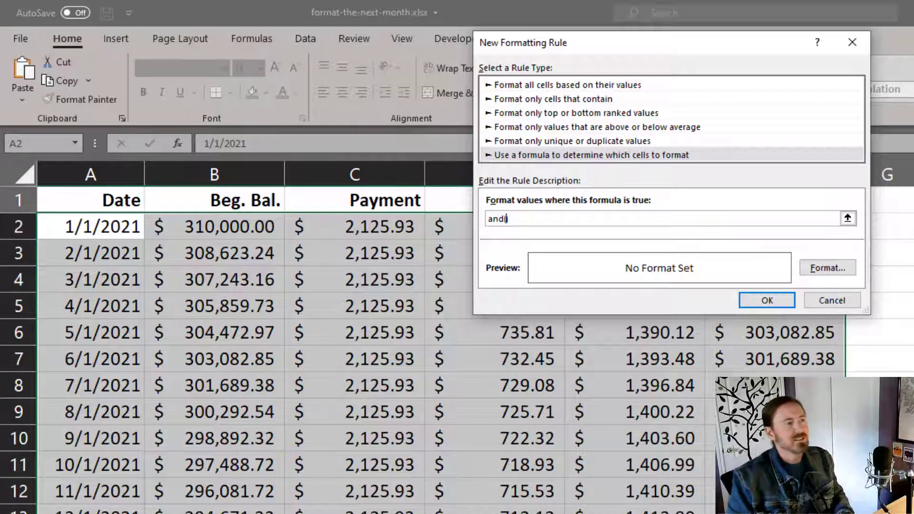
type("month")
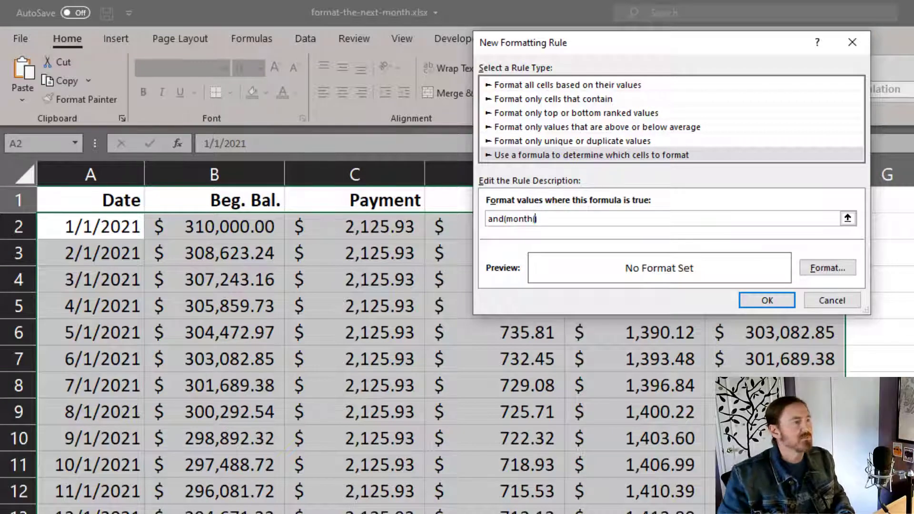
type("(")
left_click(105, 226)
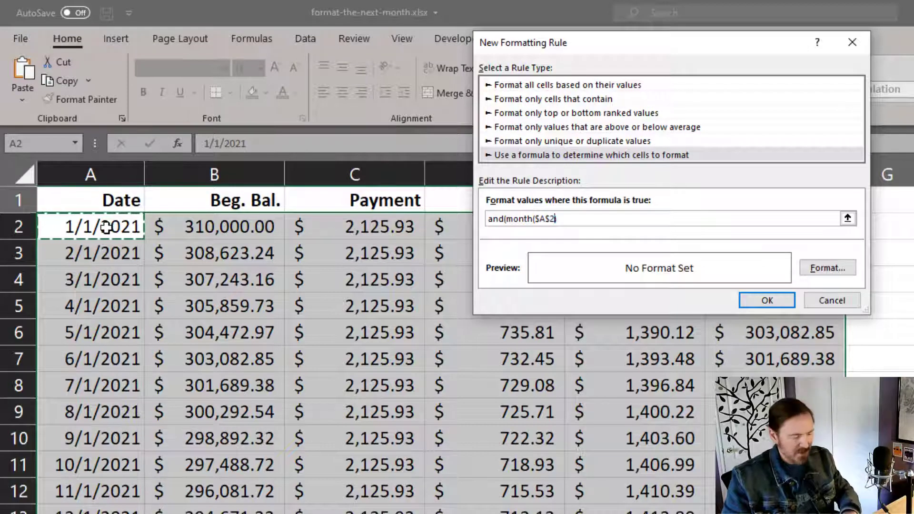
key("F4")
key("F4")
type(")")
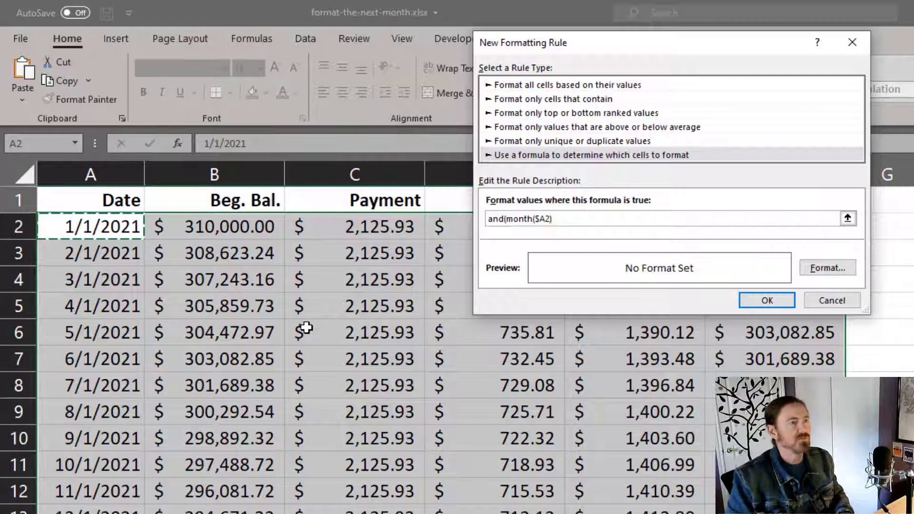
type(")")
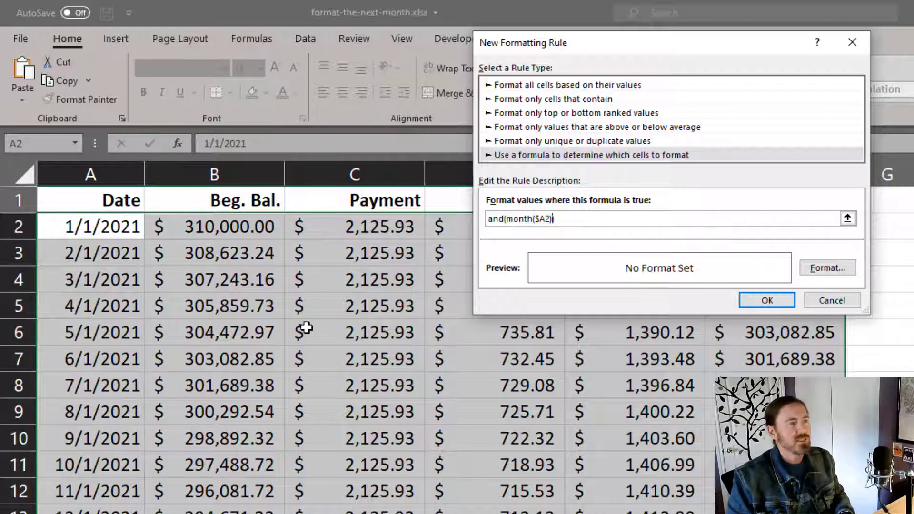
type("=month")
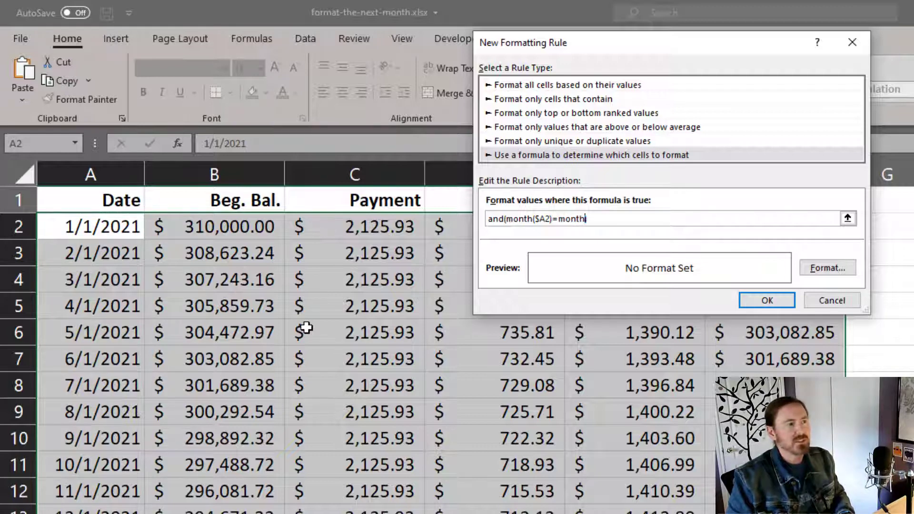
type("(")
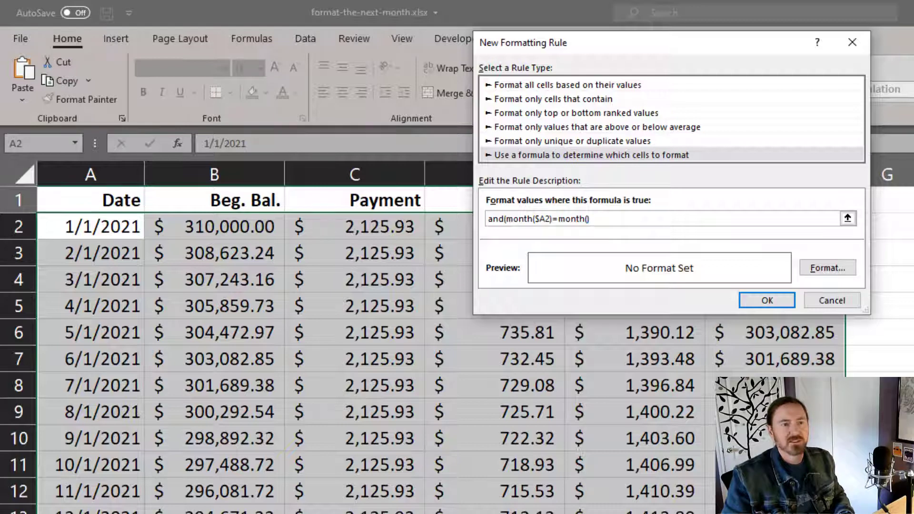
type("$I$8")
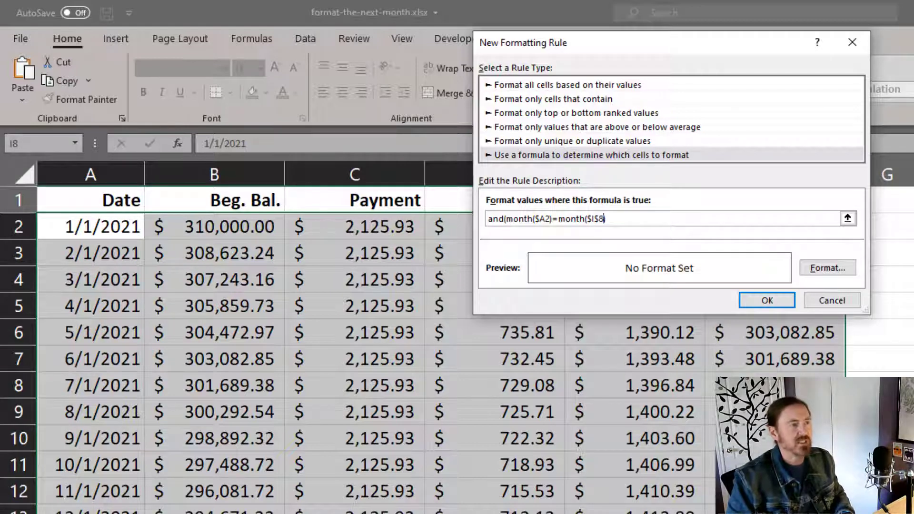
type(")")
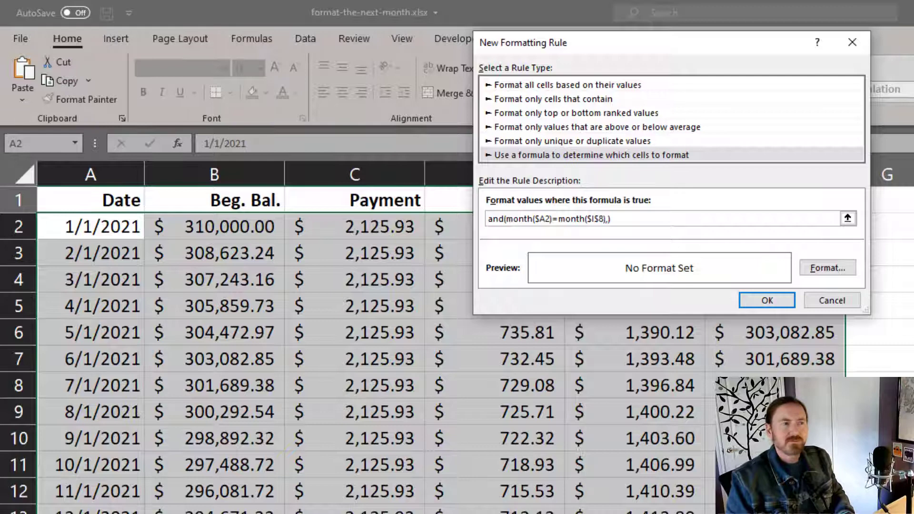
Add the year test year($A2)=year($I$8) and the December check month($I$8)=12
type(",year")
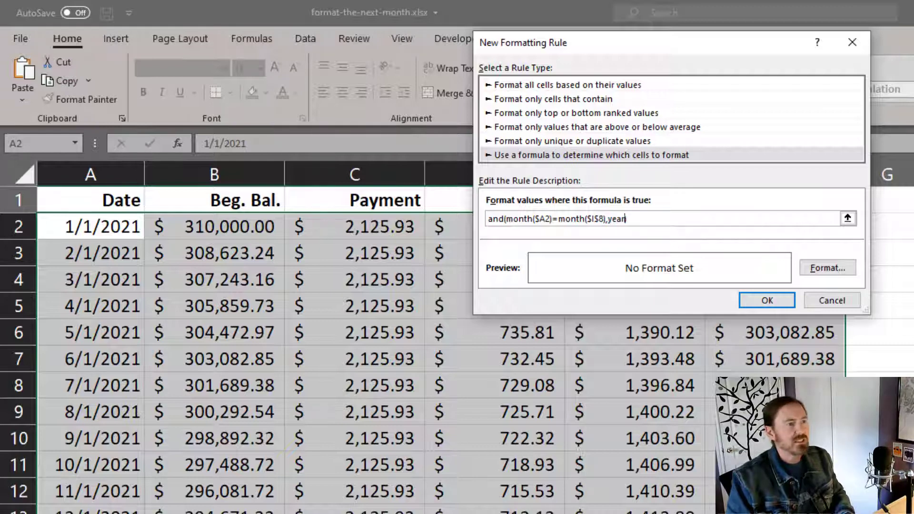
type("(")
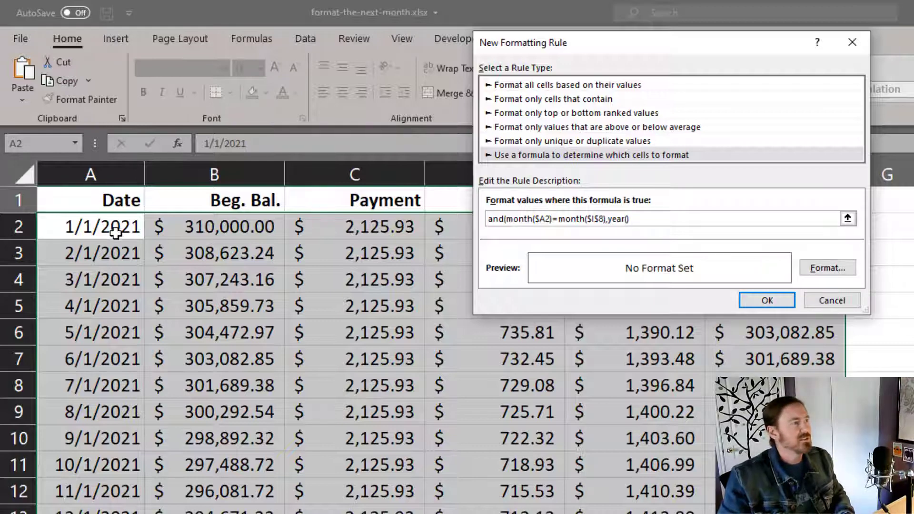
left_click(116, 231)
key("F4")
key("F4")
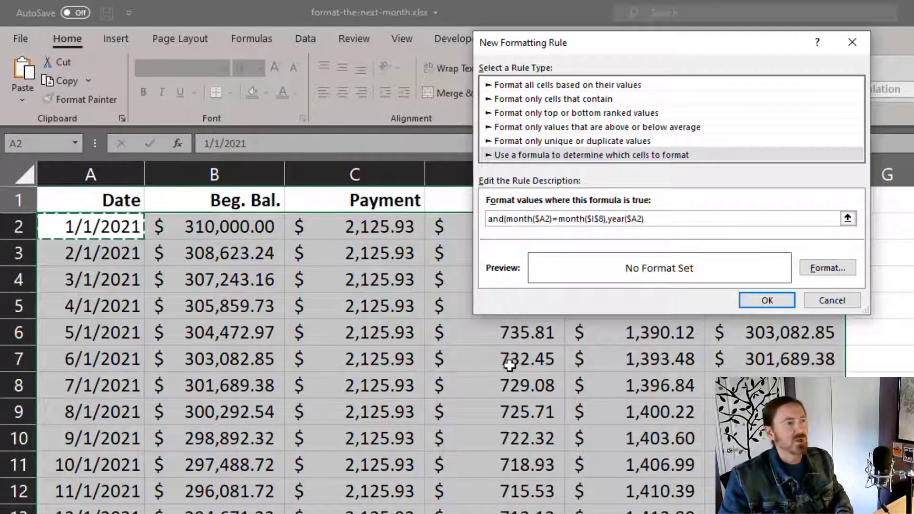
type("),")
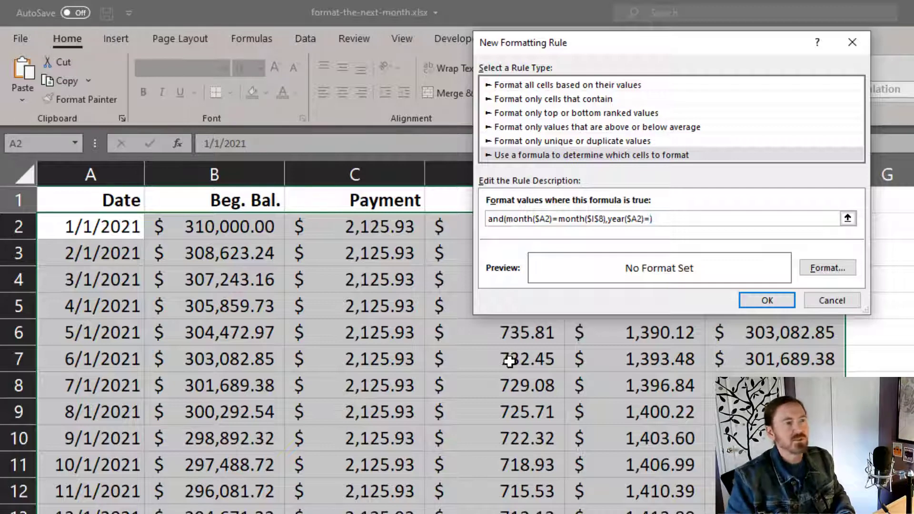
type("year($A2)=year(")
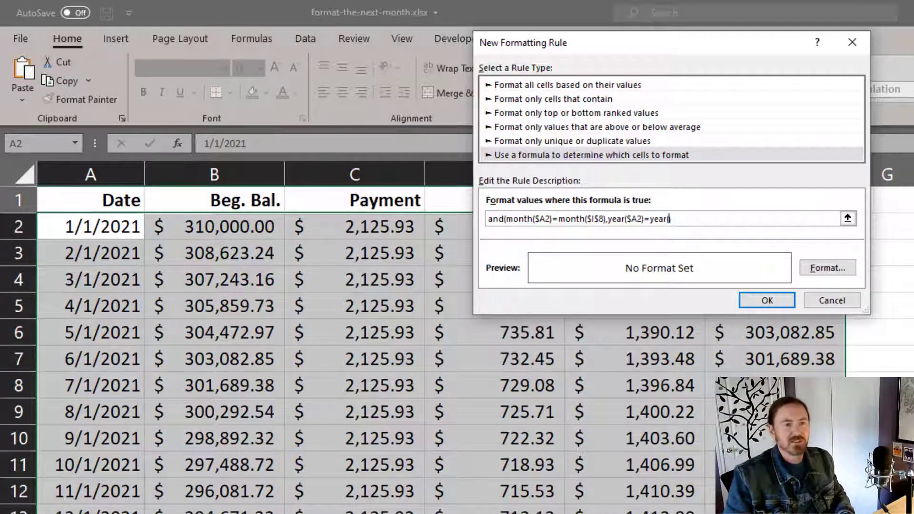
type("$I$8")
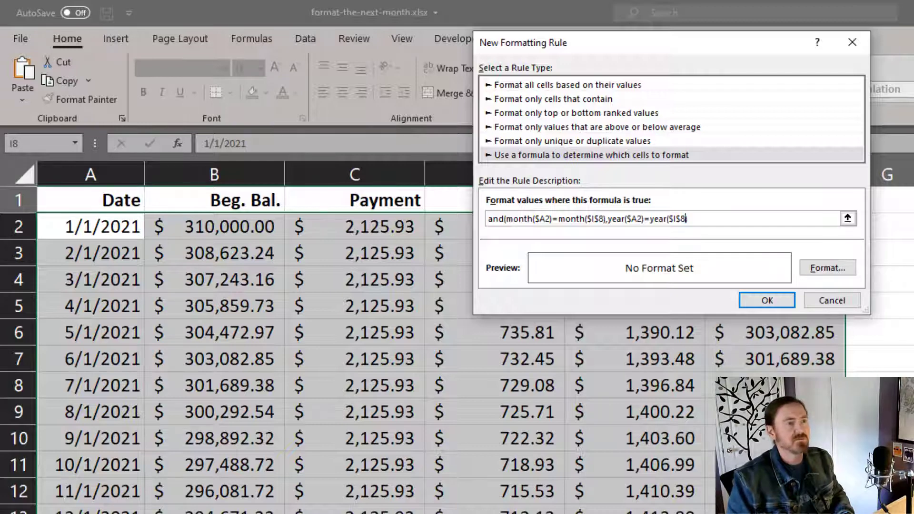
type("),")
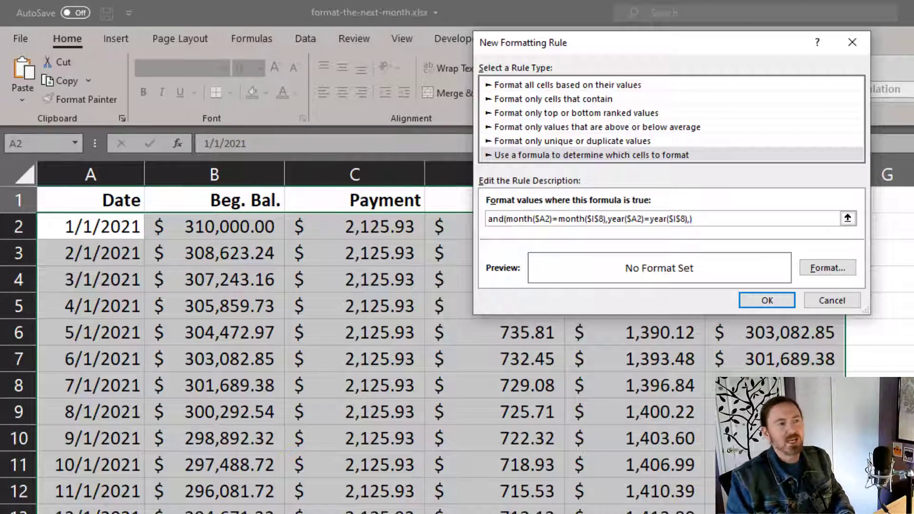
type("month")
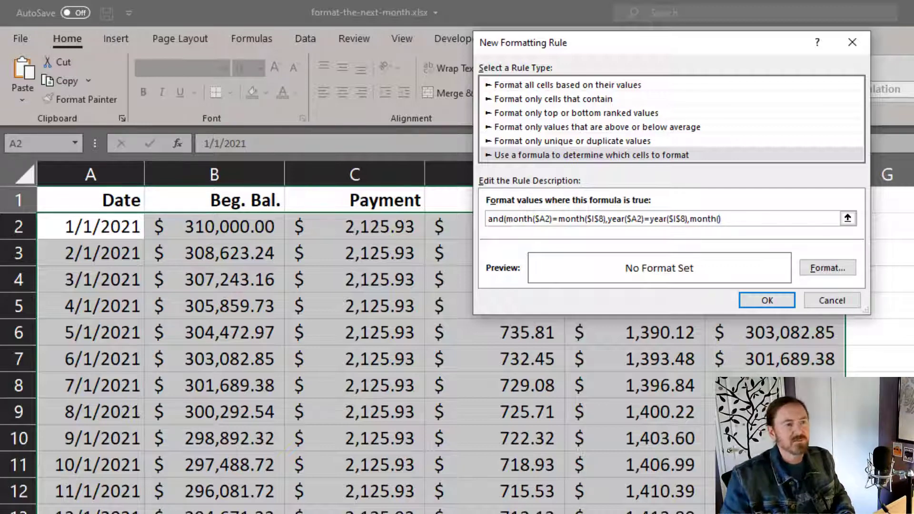
type("($I$8)")
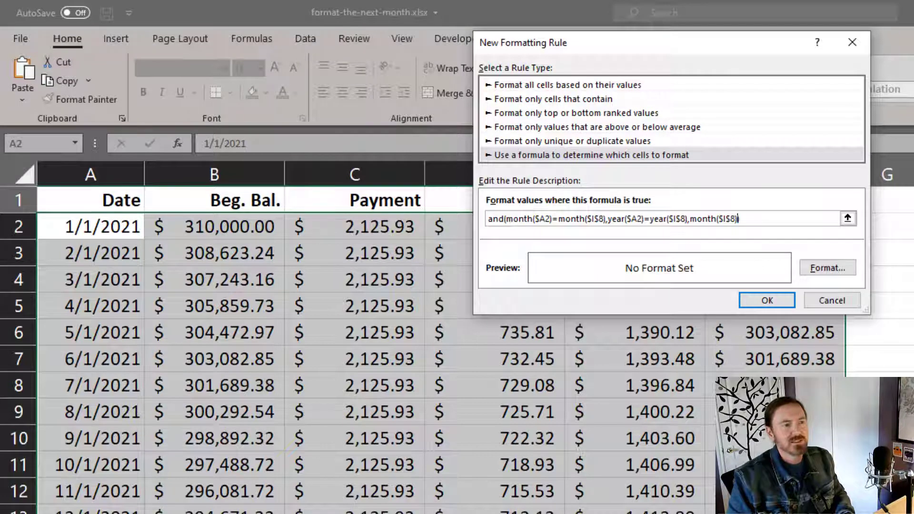
type("=12")
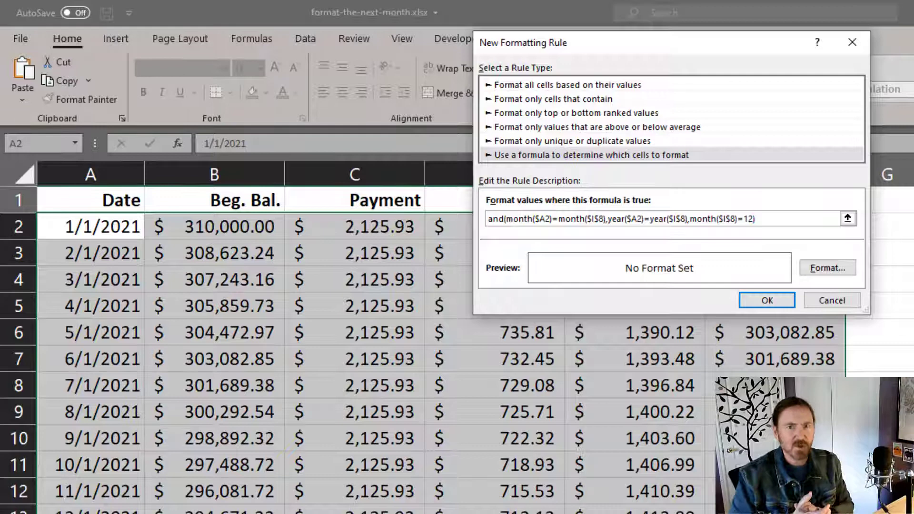
type(")")
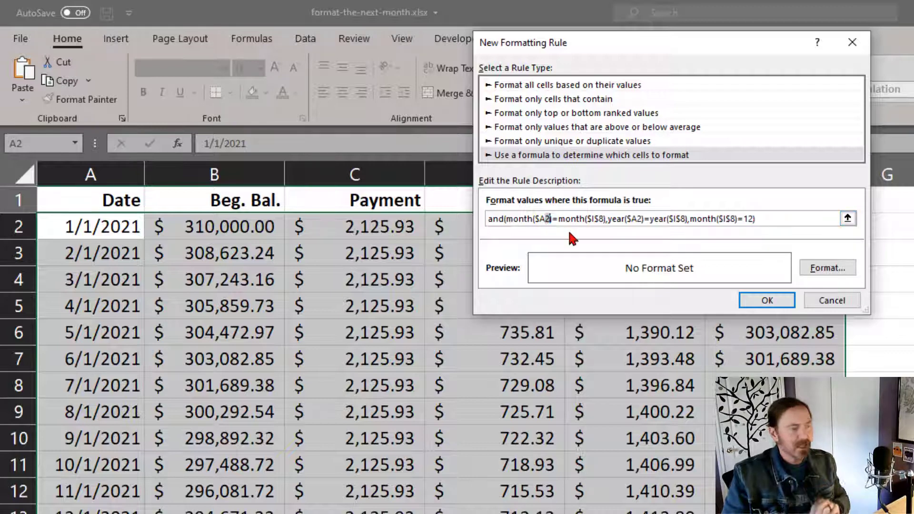
Change the month comparison's reference from $A2 to $A1
key("BackSpace")
type("1")
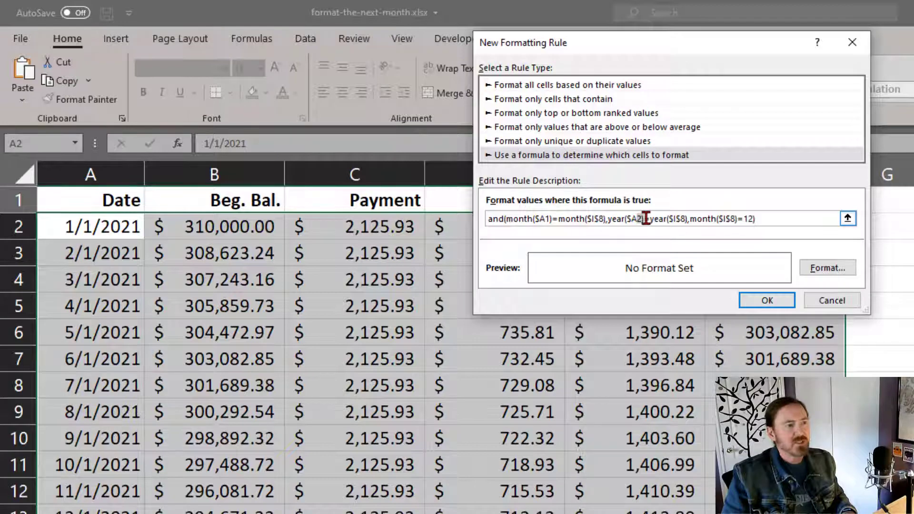
left_click(641, 218)
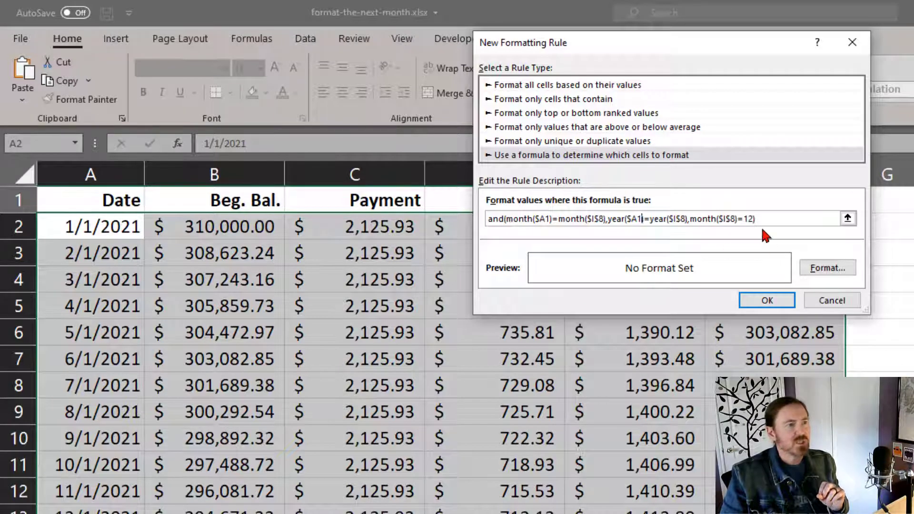
Give the December rule a light green fill, save it, and deselect the table
left_click(831, 267)
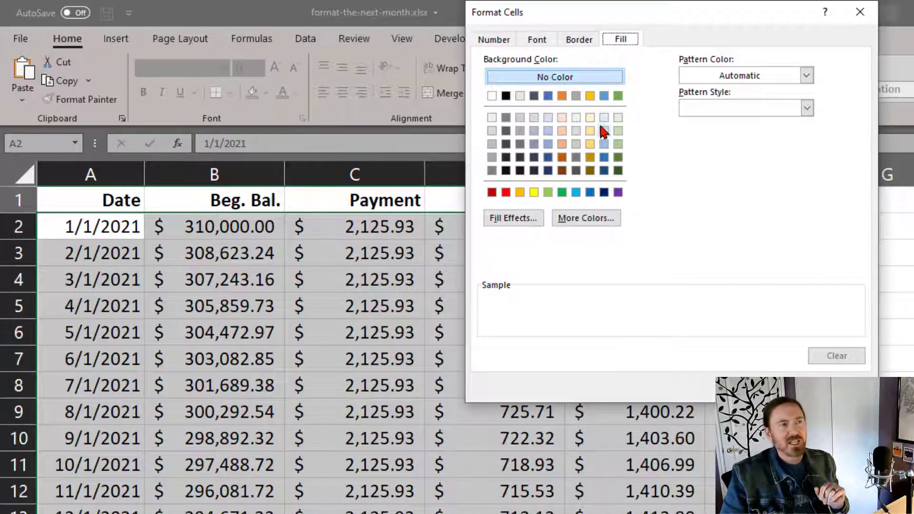
left_click(618, 116)
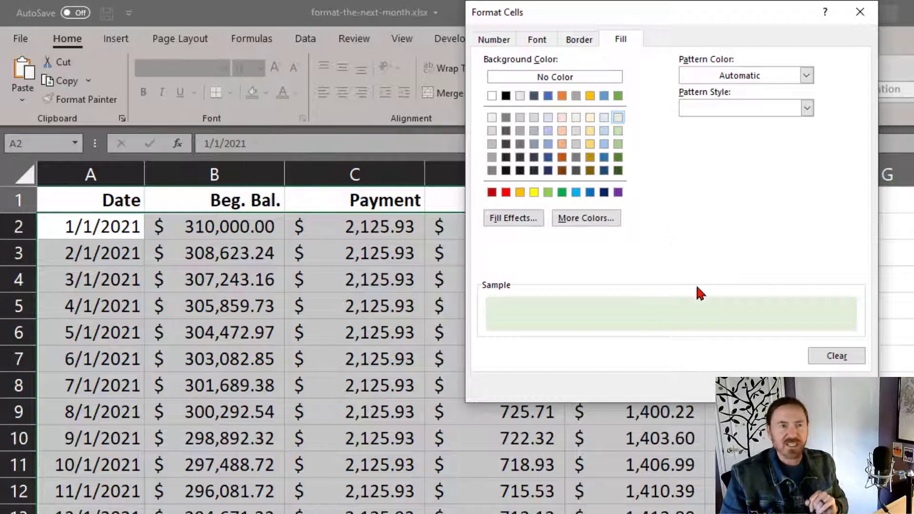
left_click(781, 389)
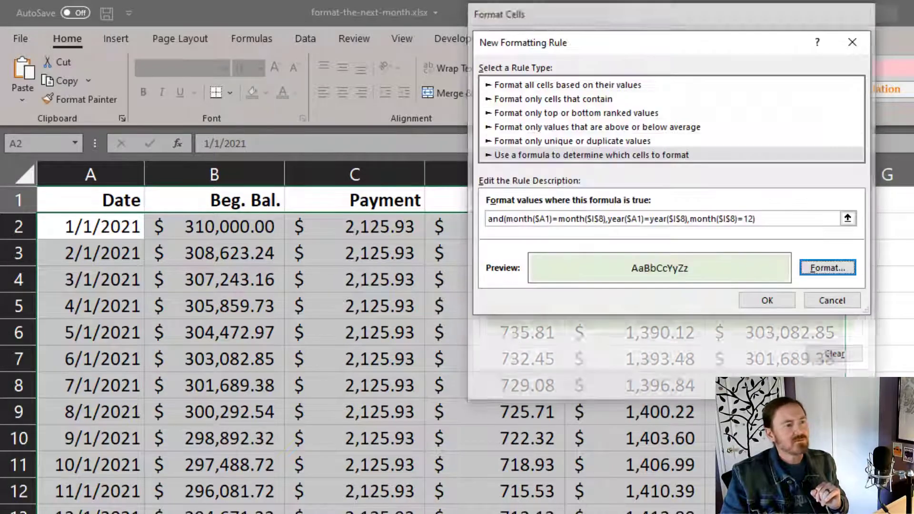
left_click(761, 300)
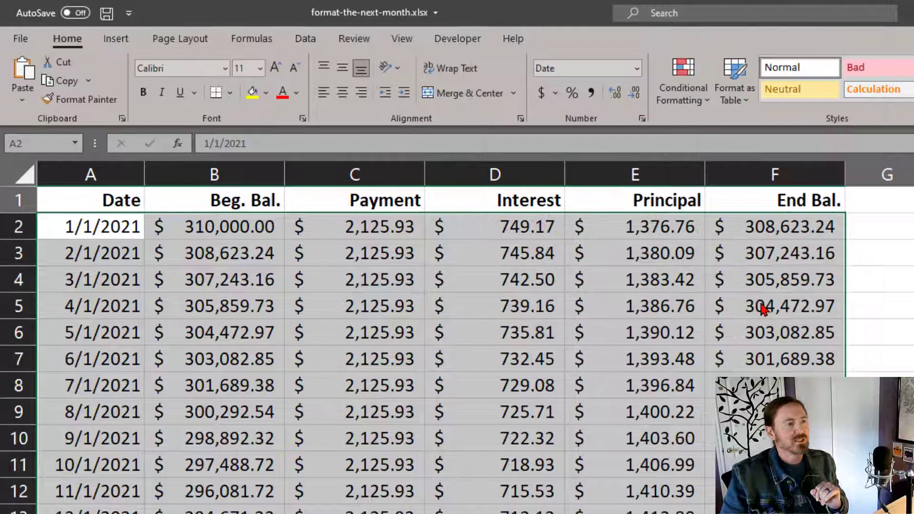
left_click(761, 385)
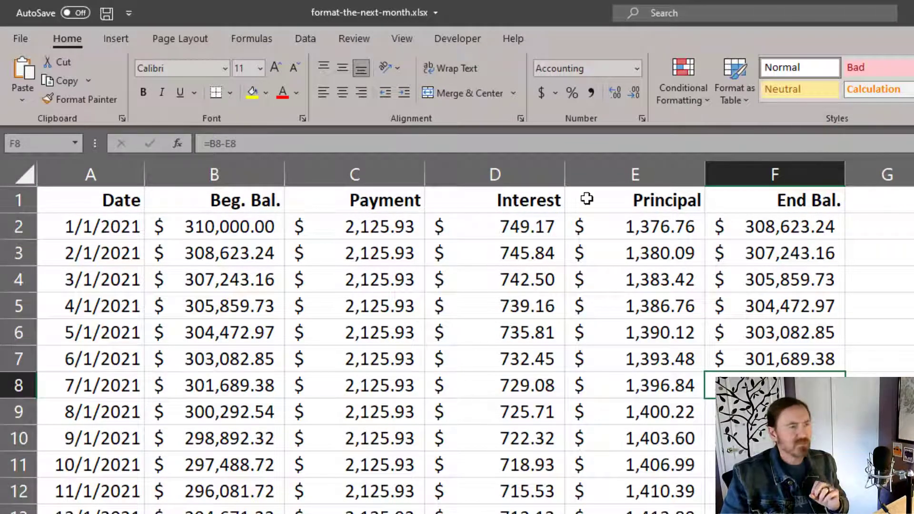
Delete the stray quote after = in the light green rule's formula and confirm
left_click(684, 83)
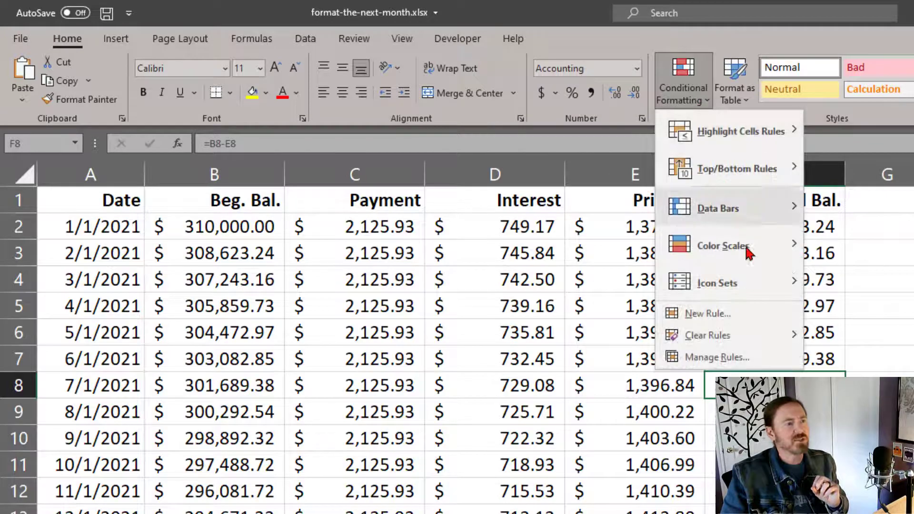
left_click(749, 359)
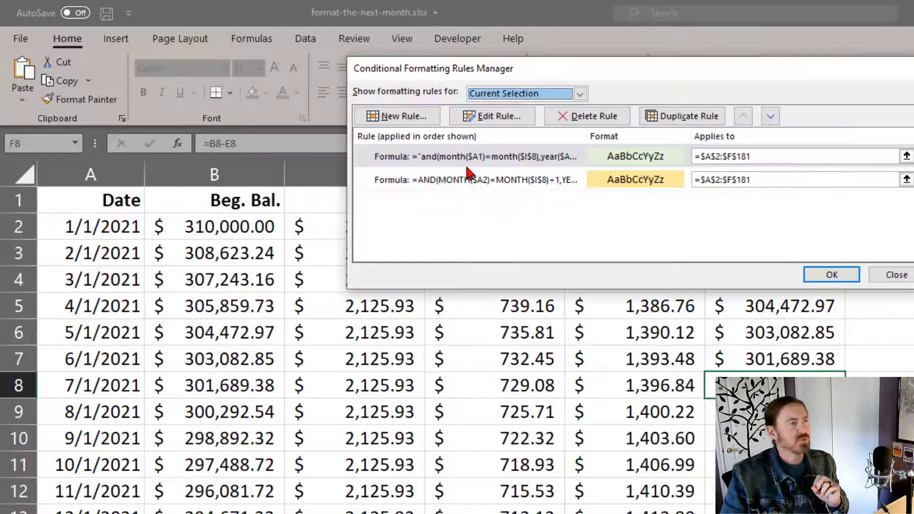
left_click(427, 159)
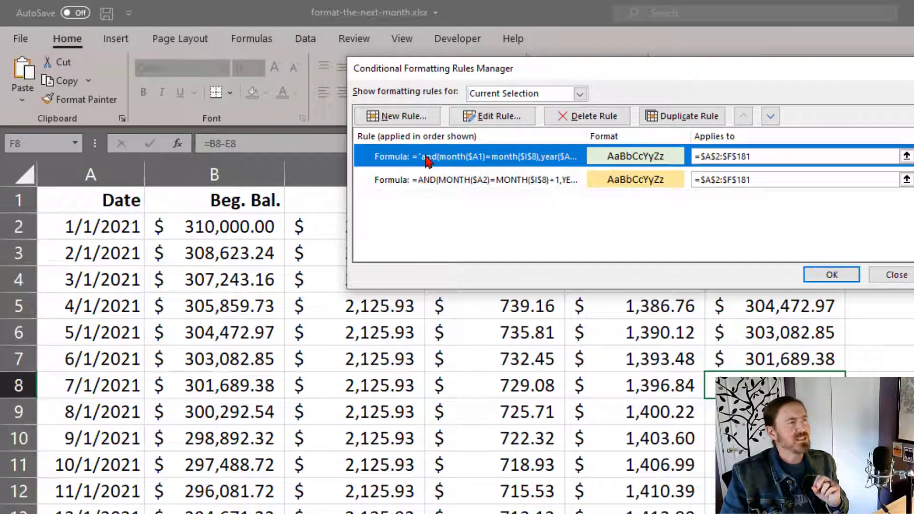
left_click(481, 119)
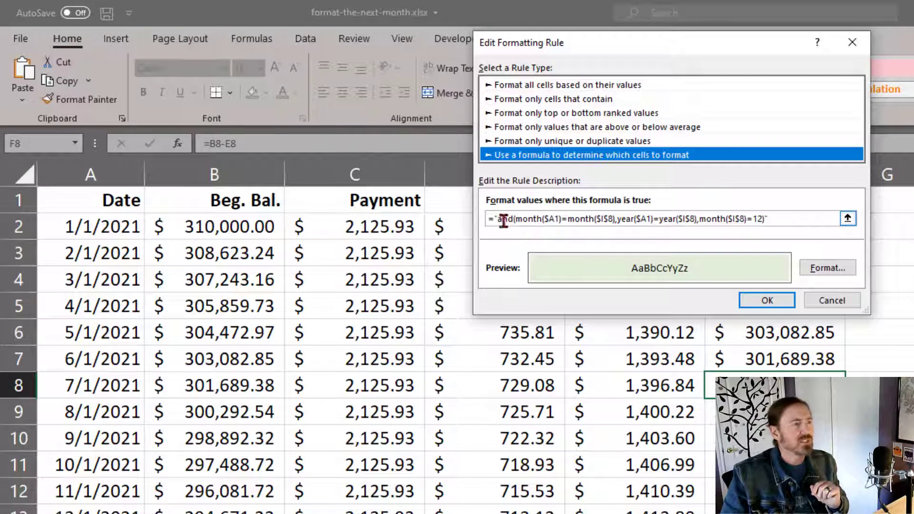
left_click(497, 219)
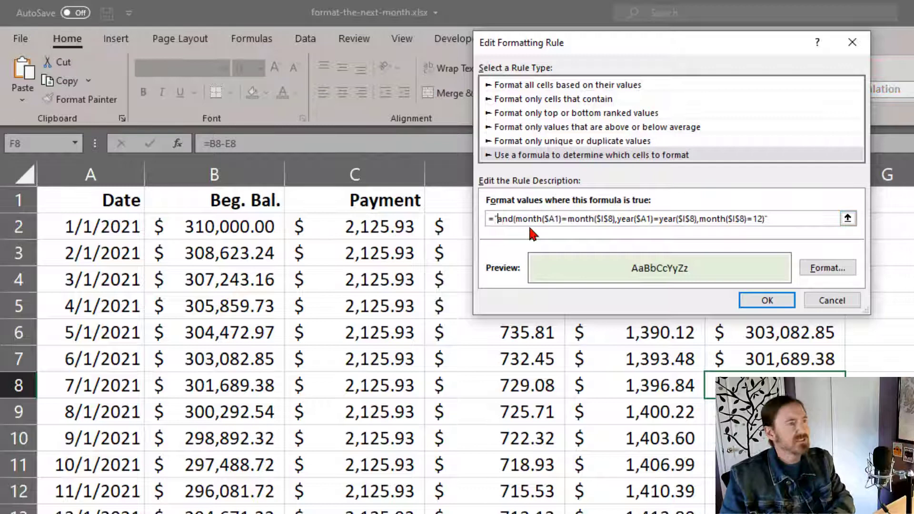
key("BackSpace")
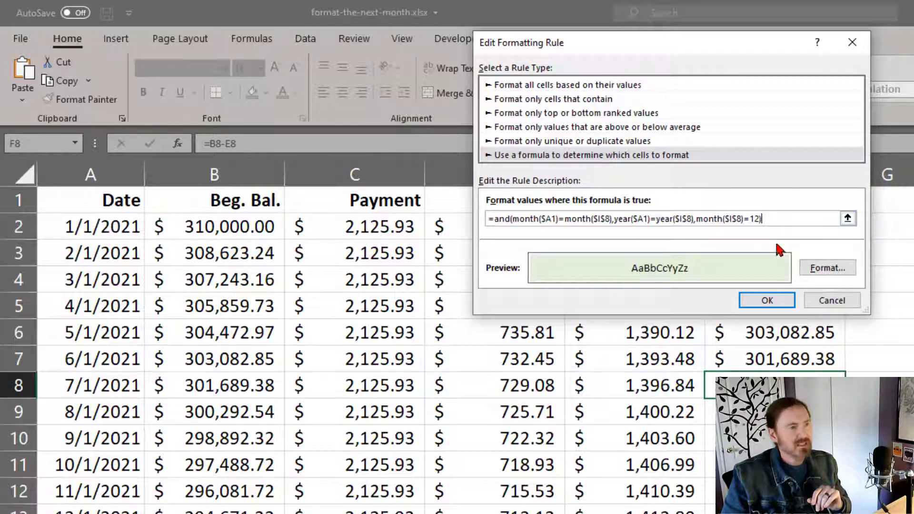
left_click(776, 302)
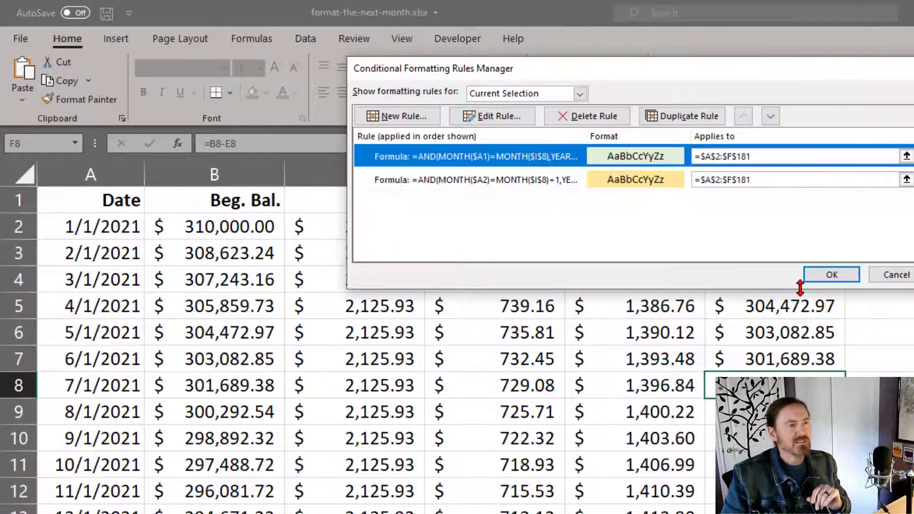
Close Rules Manager and test pretend dates 4/10/2021 and 11/10/2021 in I8
left_click(831, 275)
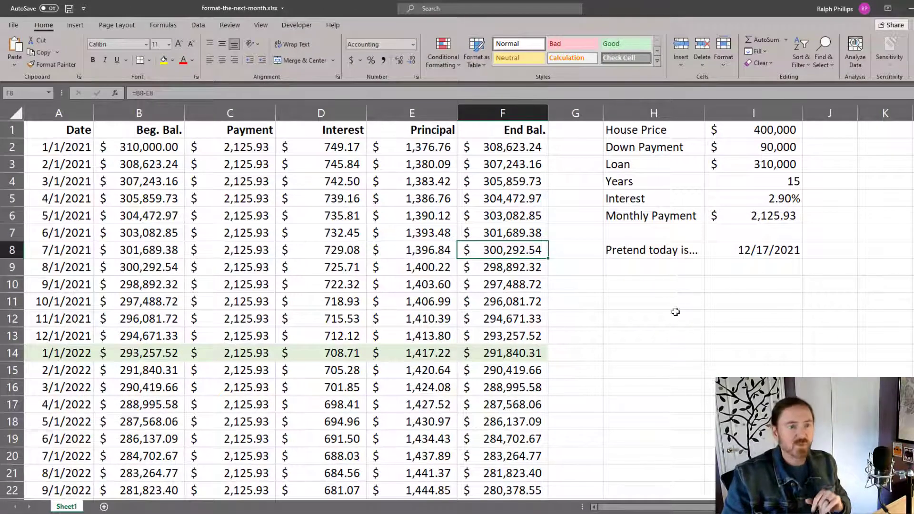
left_click(714, 300)
left_click(743, 256)
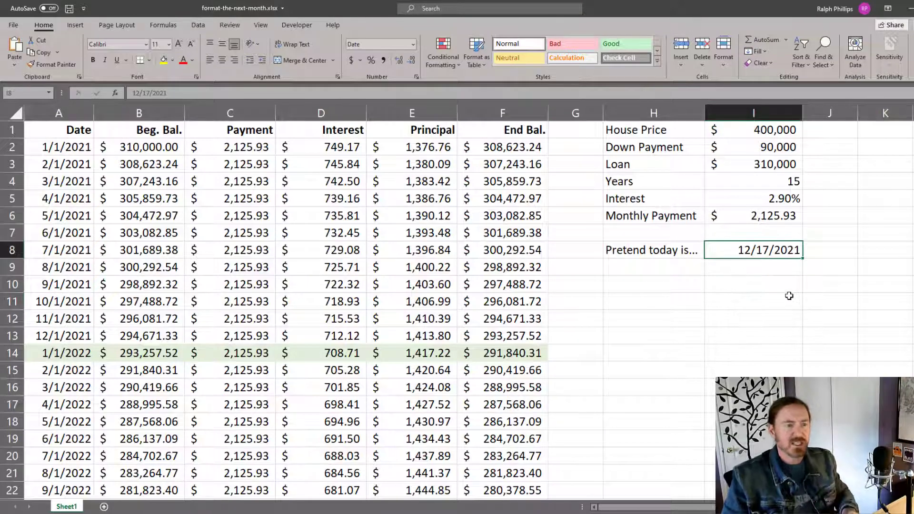
type("4")
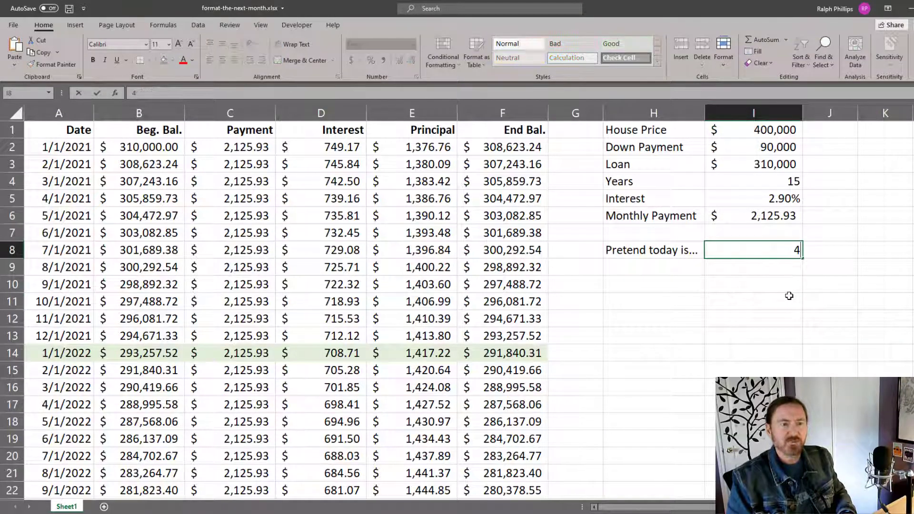
type("/10")
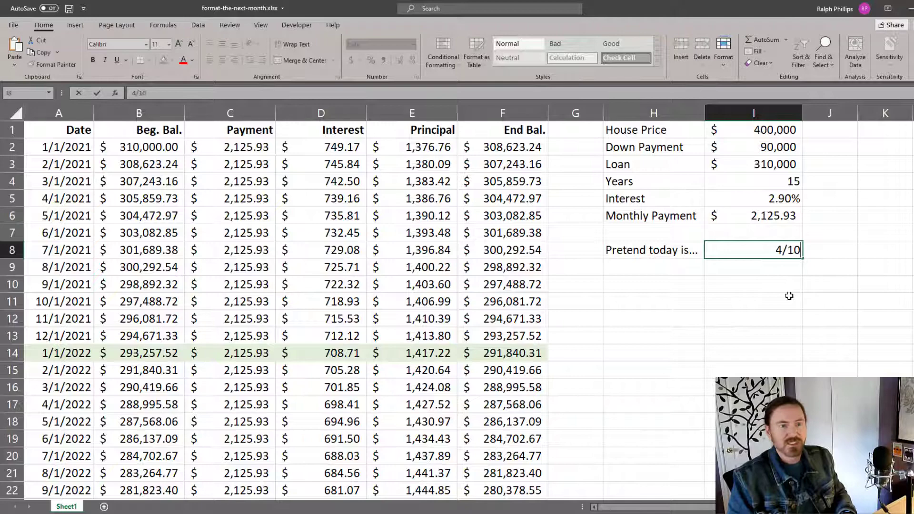
type("/2021")
key("Return")
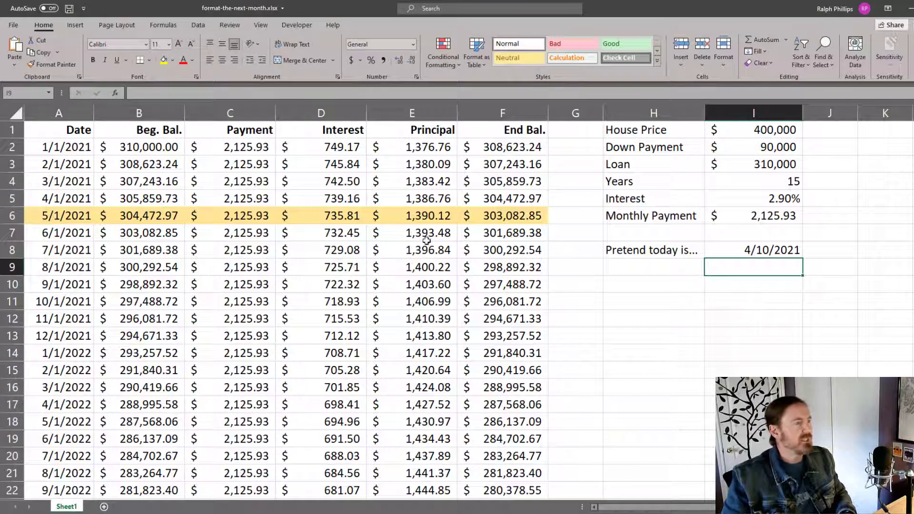
left_click(768, 247)
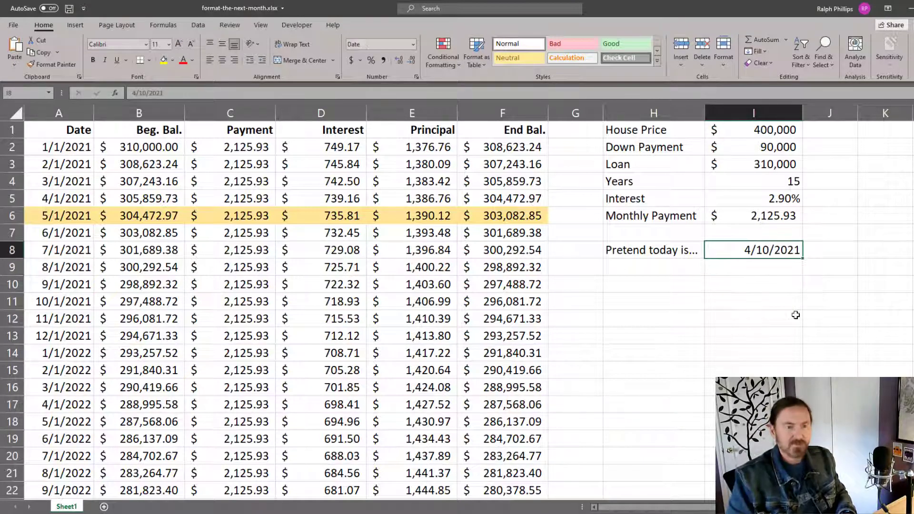
type("11/")
type("10/2021")
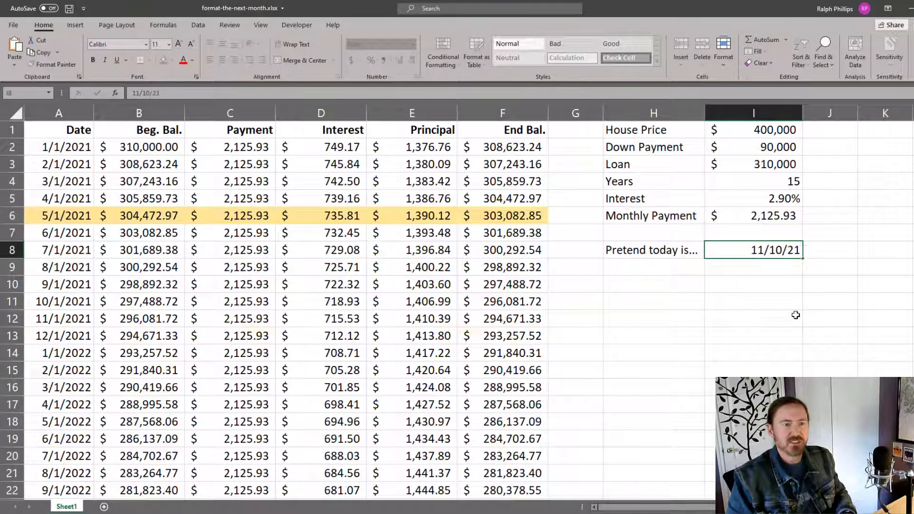
key("Return")
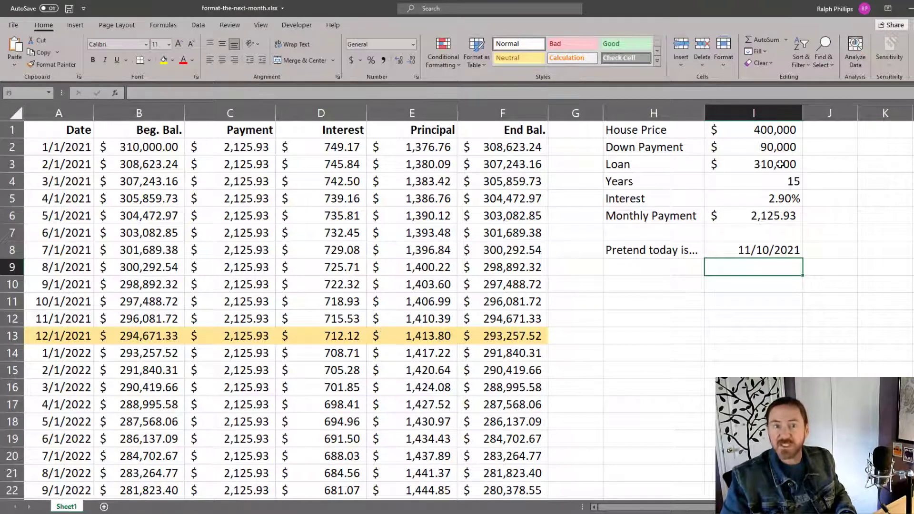
Enter 12/10/21 in I8, change it to 12/10/2024, and check the 1/1/2025 row
left_click(778, 256)
type("12")
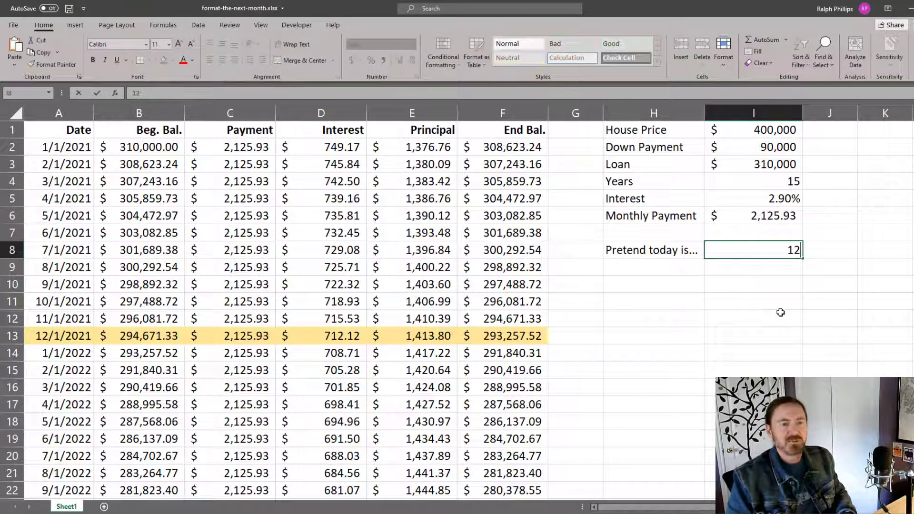
type("/10/21")
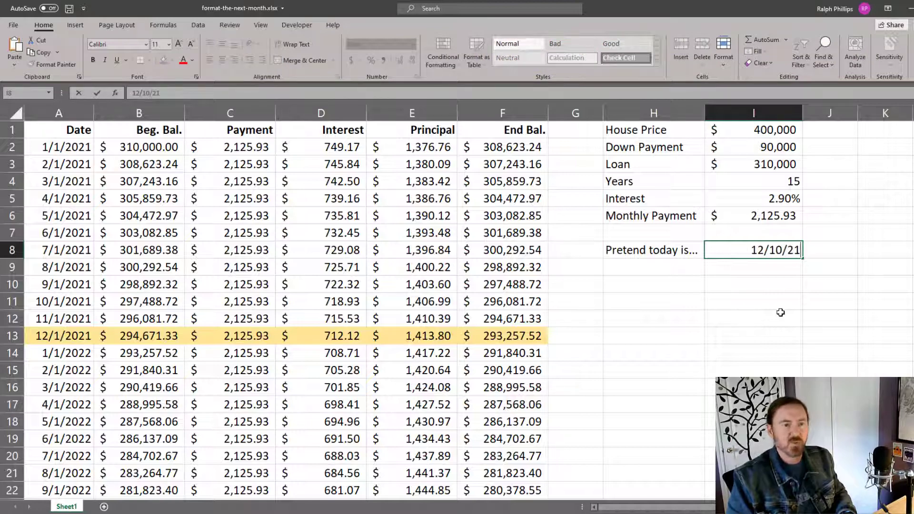
key("Return")
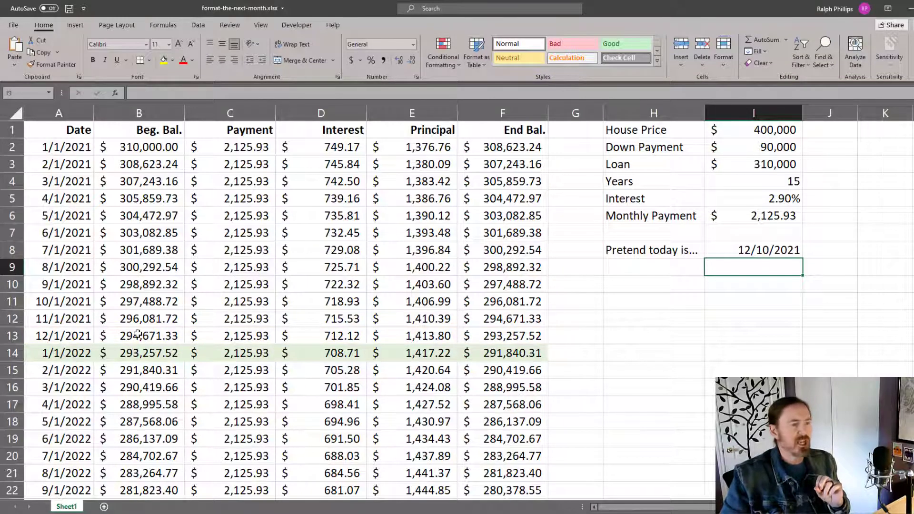
double_click(779, 251)
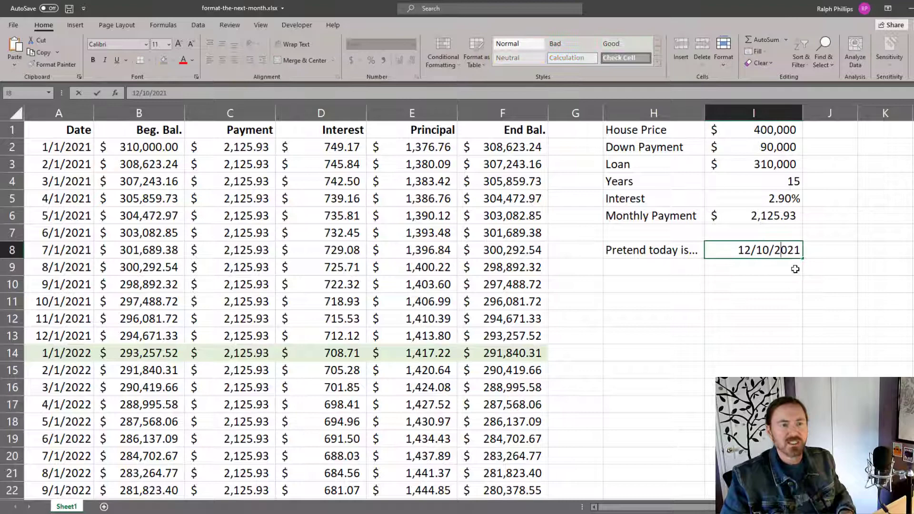
left_click_drag(794, 251, 808, 251)
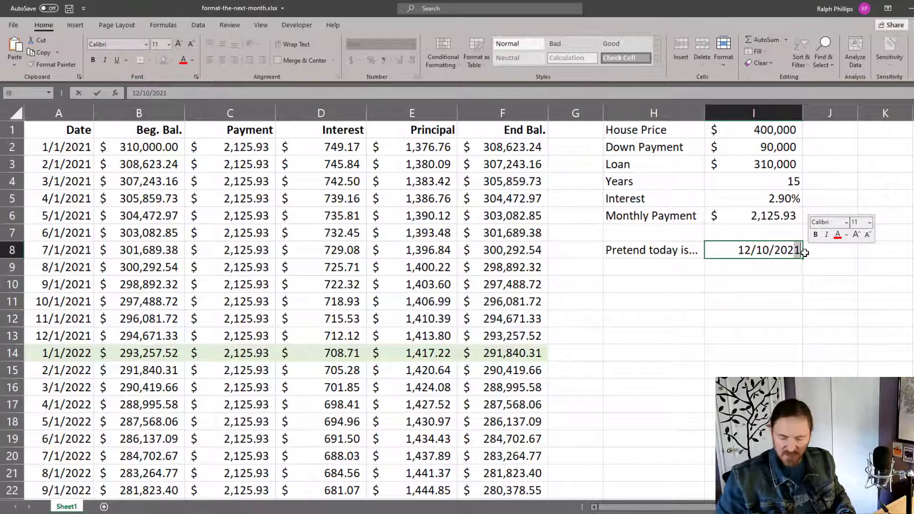
type("4")
key("Return")
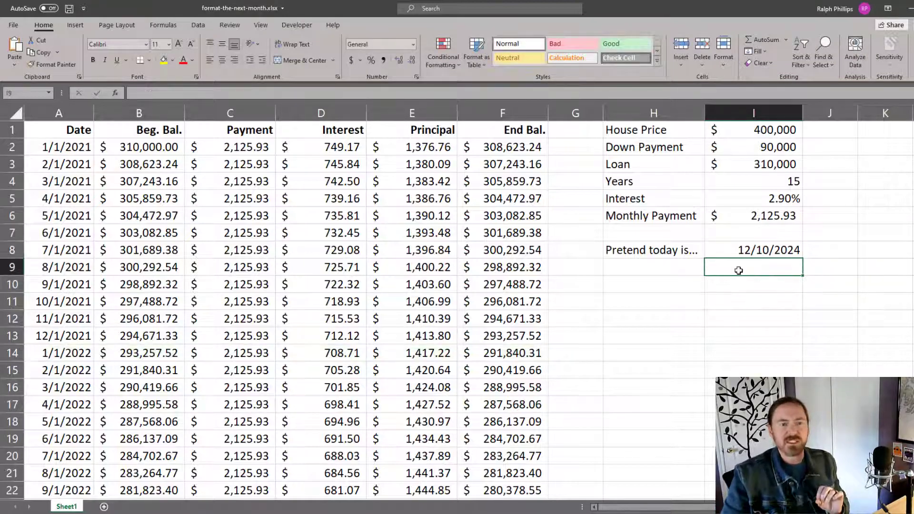
scroll(403, 317, "down", 8)
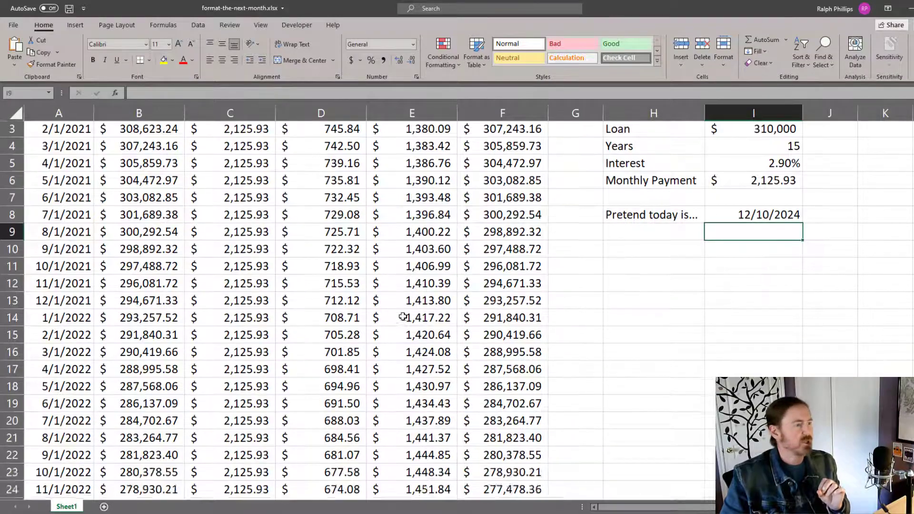
scroll(404, 316, "down", 5)
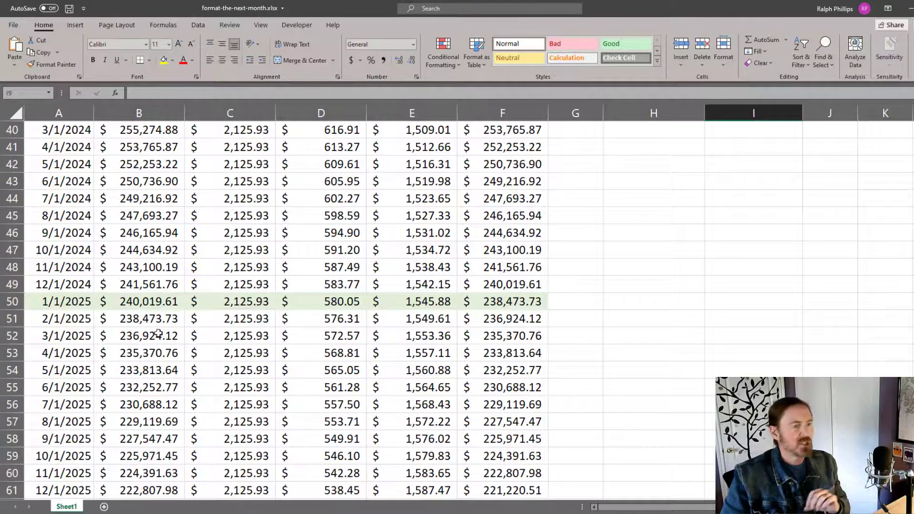
scroll(455, 399, "up", 13)
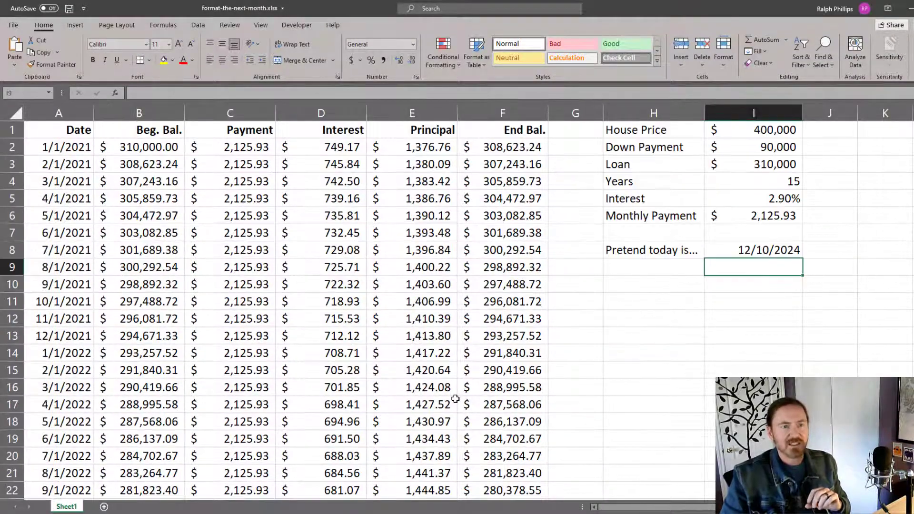
Edit the worksheet's December rollover rule and switch its fill to gold
left_click(448, 67)
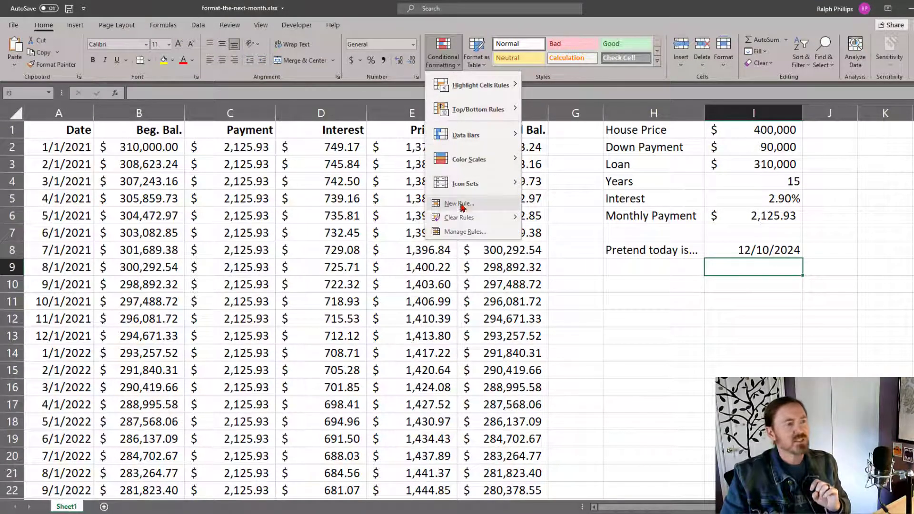
left_click(459, 234)
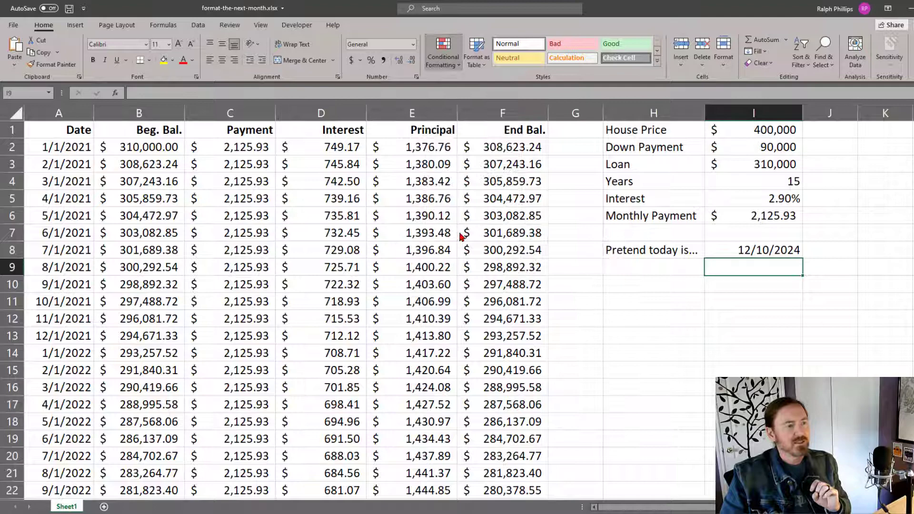
left_click(334, 61)
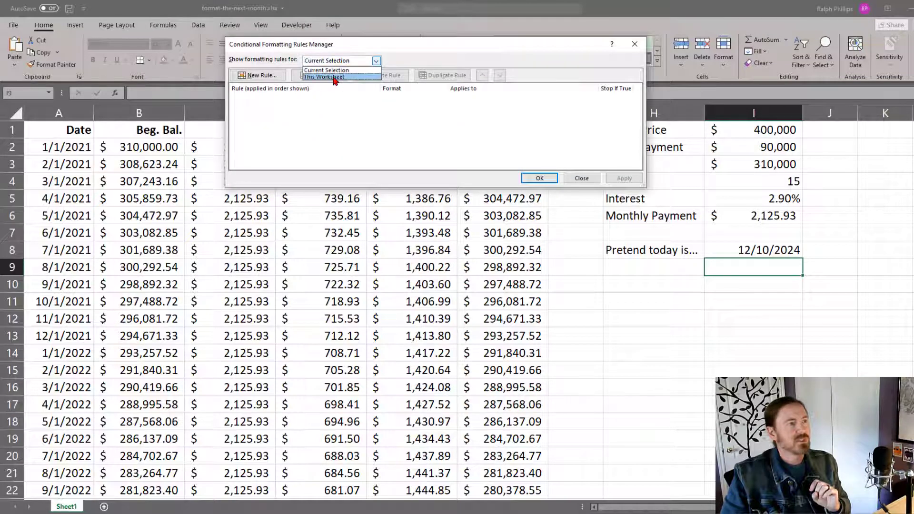
left_click(336, 73)
left_click(333, 106)
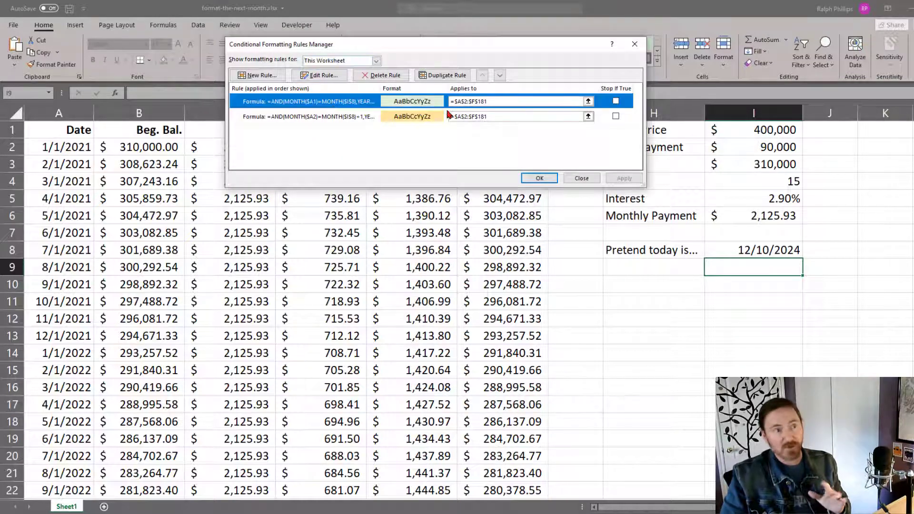
left_click(328, 76)
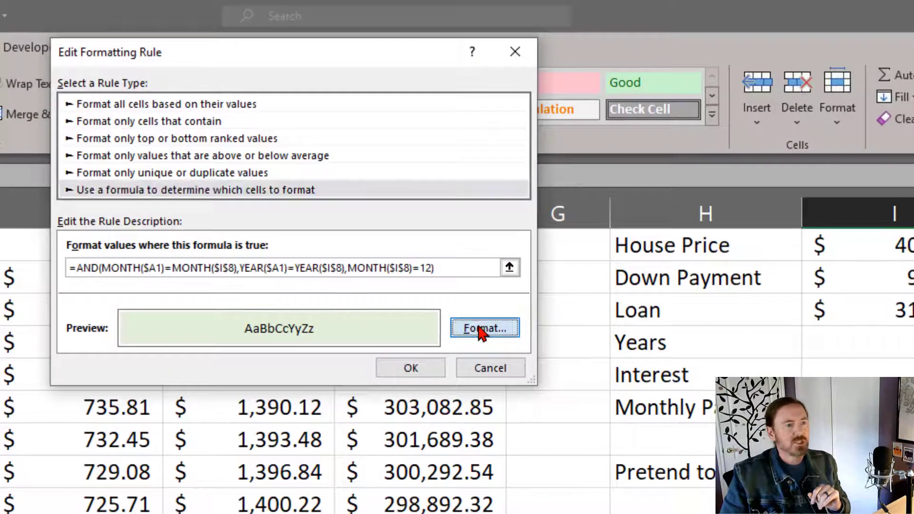
left_click(480, 328)
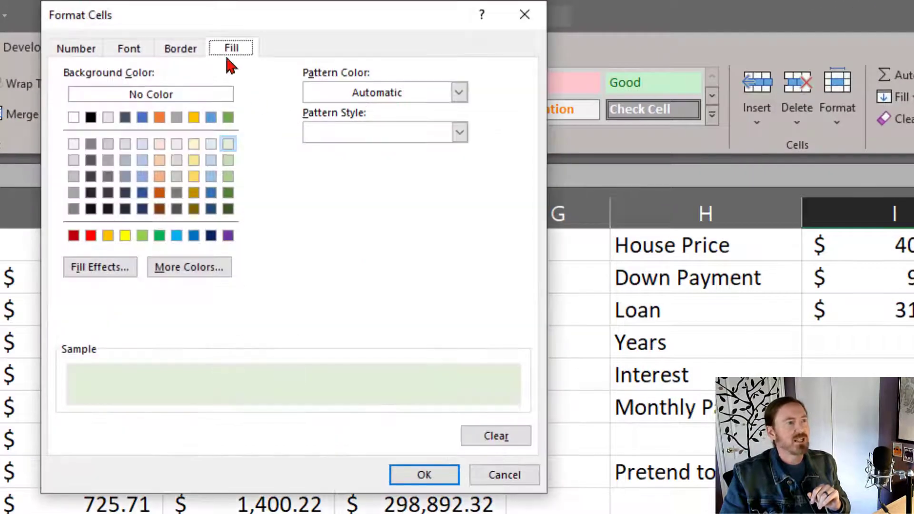
left_click(195, 162)
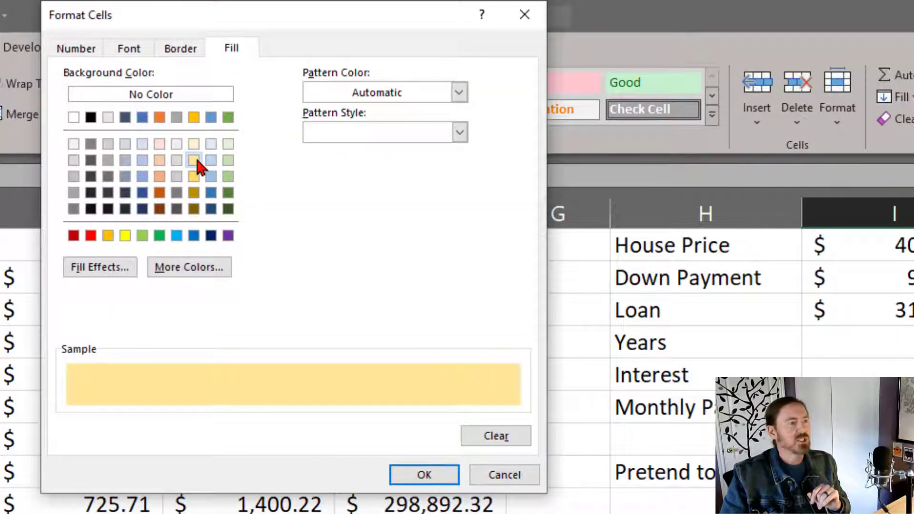
left_click(412, 476)
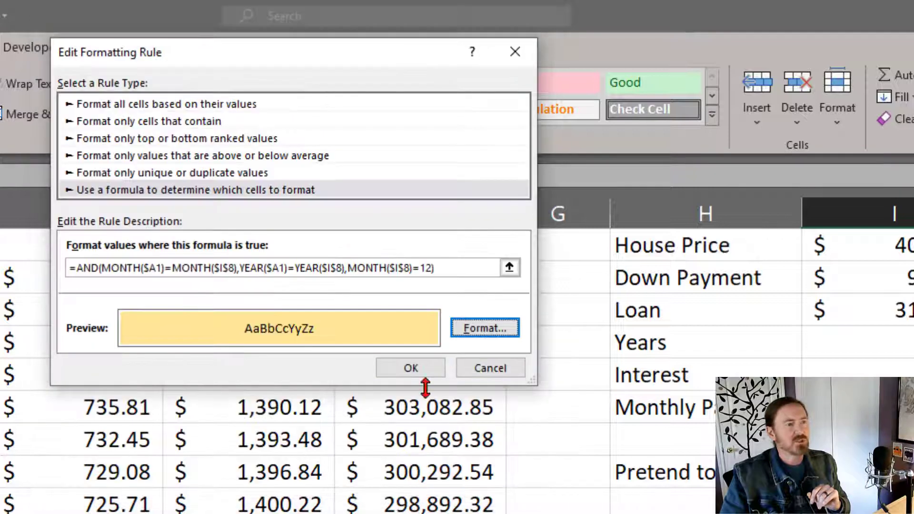
left_click(419, 367)
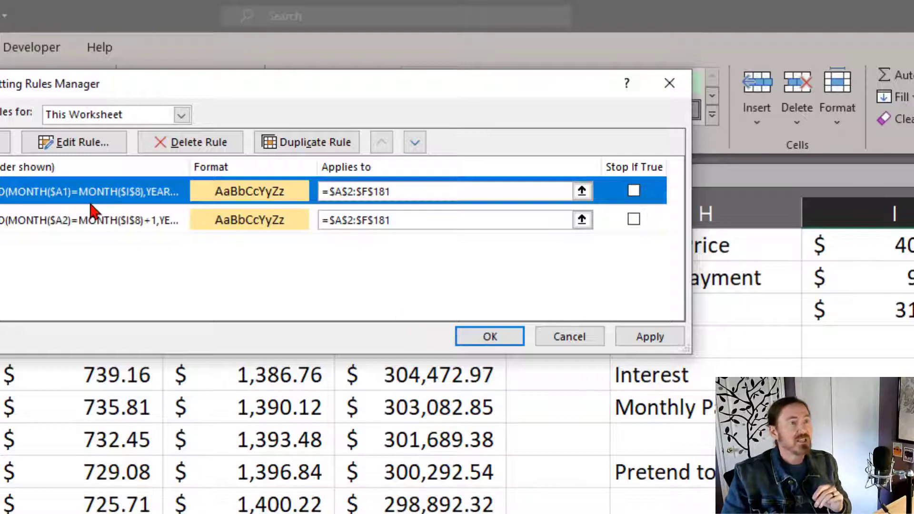
Replace every $I$8 in the December rollover rule's formula with today() and apply it
left_click(77, 143)
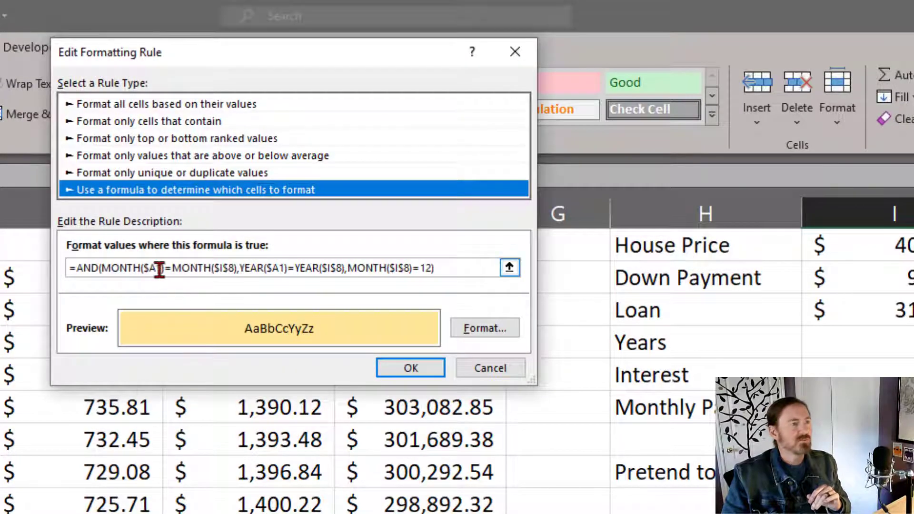
left_click(232, 268)
key("BackSpace")
key("BackSpace")
key("BackSpace")
key("BackSpace")
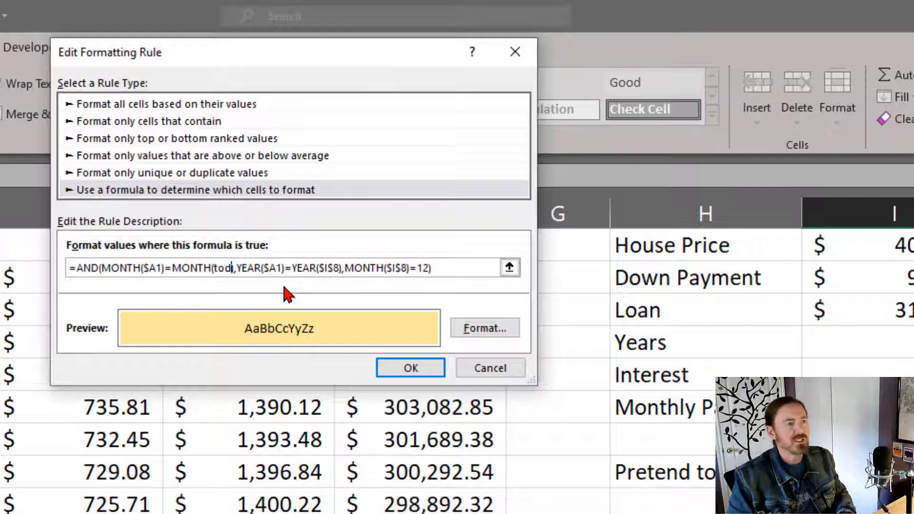
type("ay()")
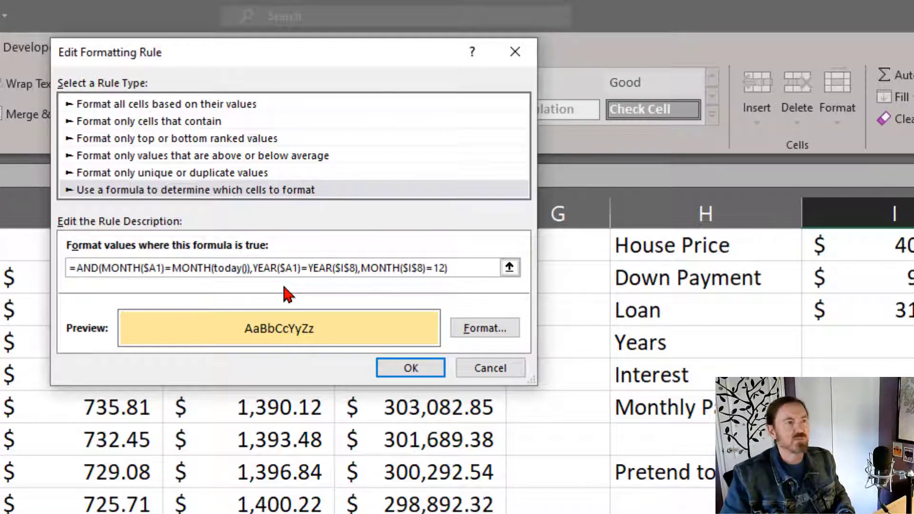
left_click(351, 267)
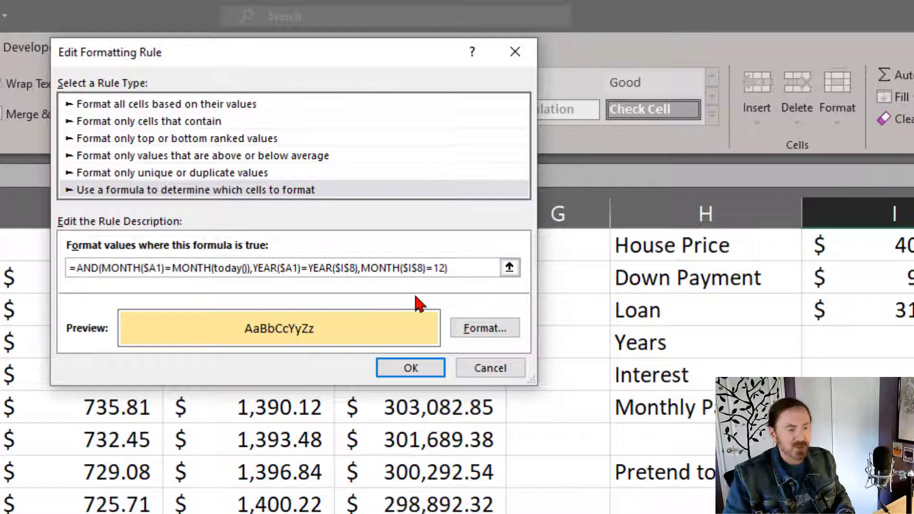
key("BackSpace")
key("BackSpace")
key("BackSpace")
key("BackSpace")
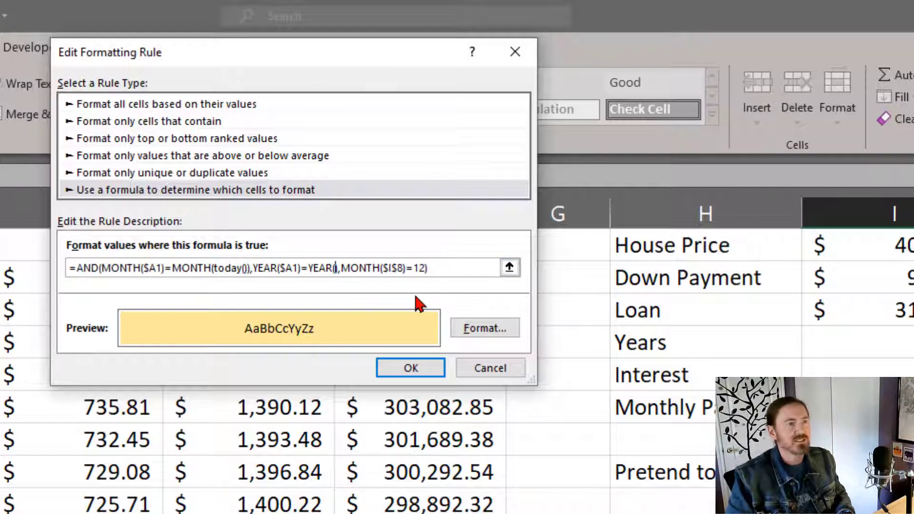
type("toda")
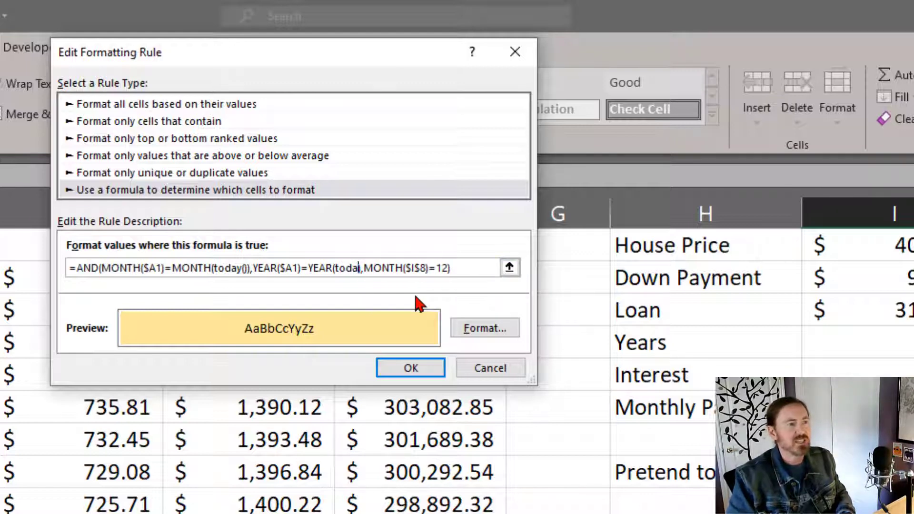
type("y()")
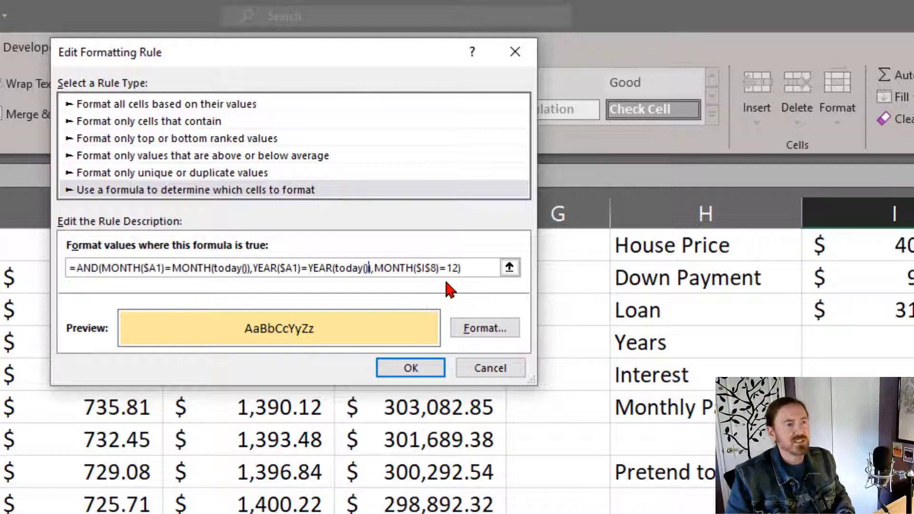
type(")")
left_click(439, 268)
key("BackSpace")
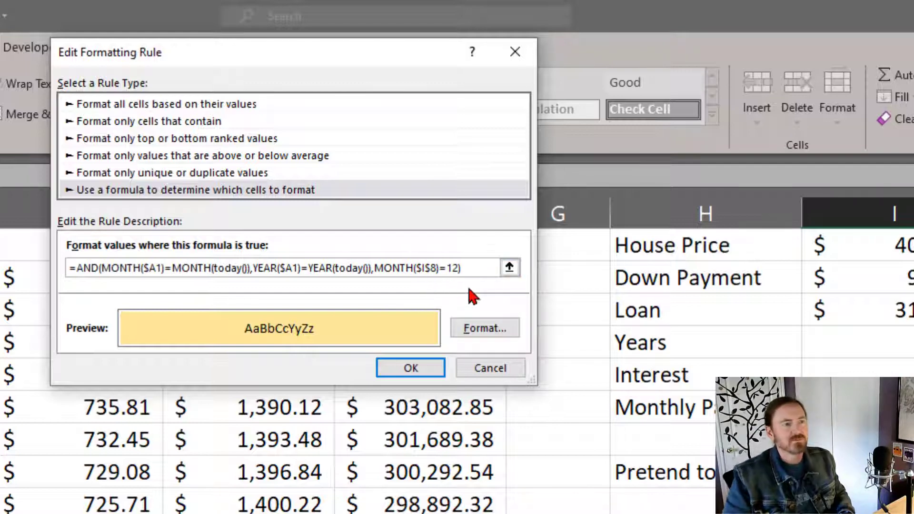
key("BackSpace")
key("BackSpace")
key("BackSpace")
key("BackSpace")
key("BackSpace")
type("today")
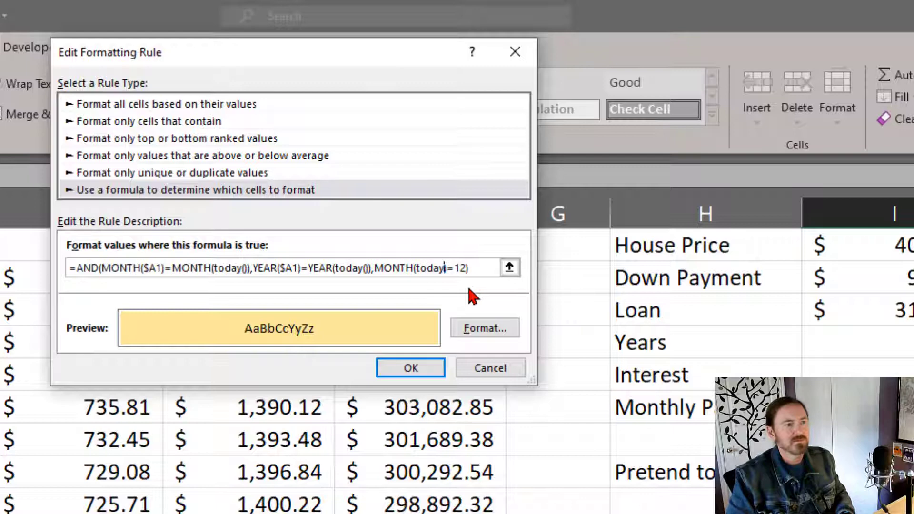
type("()")
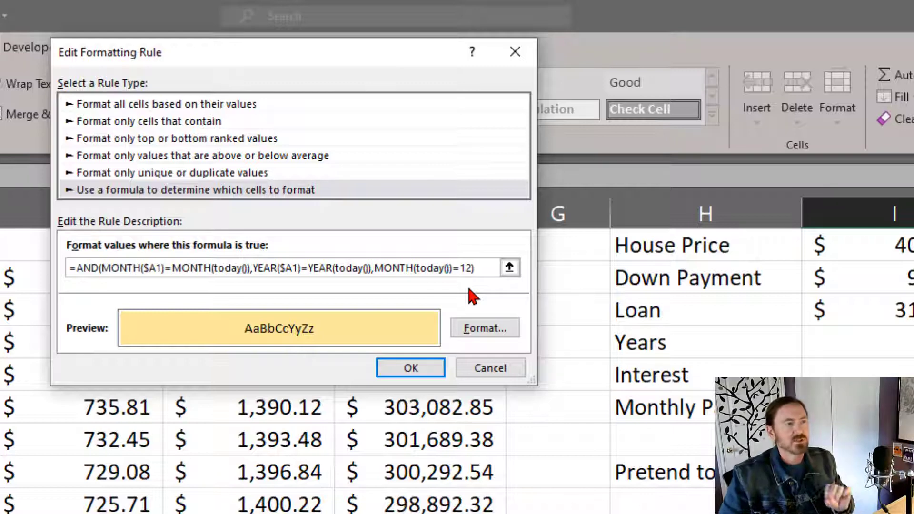
left_click(441, 372)
left_click(486, 342)
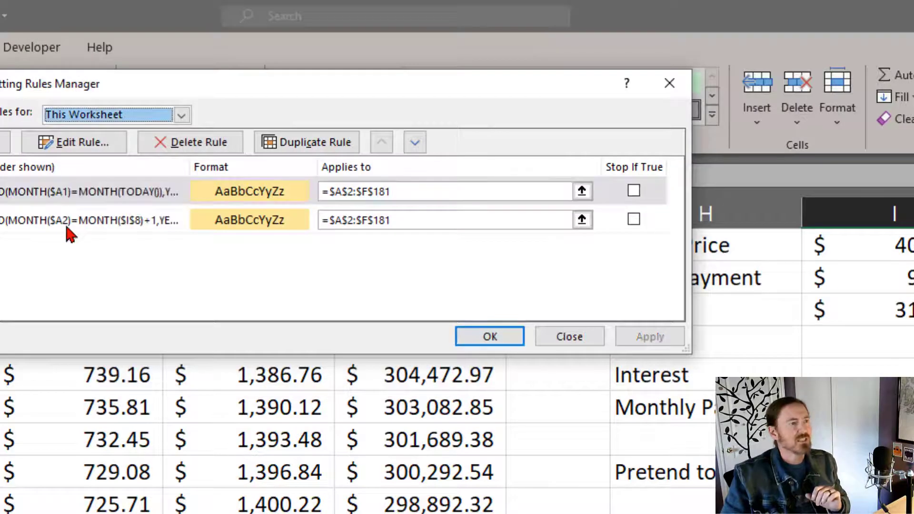
Replace both $I$8 references in the next-month rule's formula with today()
left_click(67, 228)
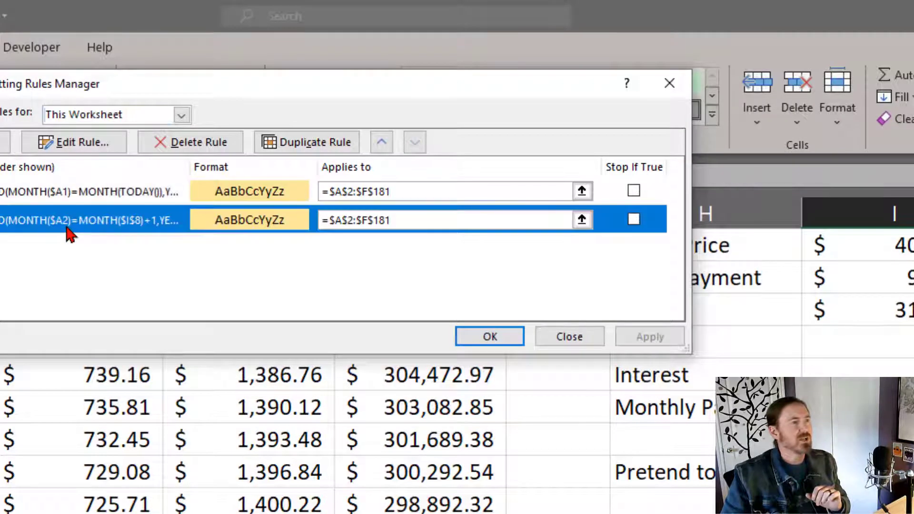
left_click(72, 142)
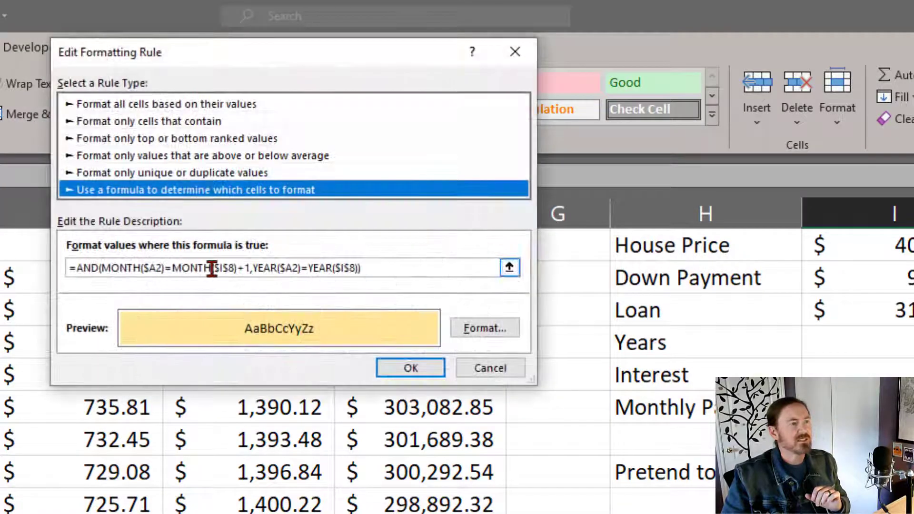
left_click(234, 269)
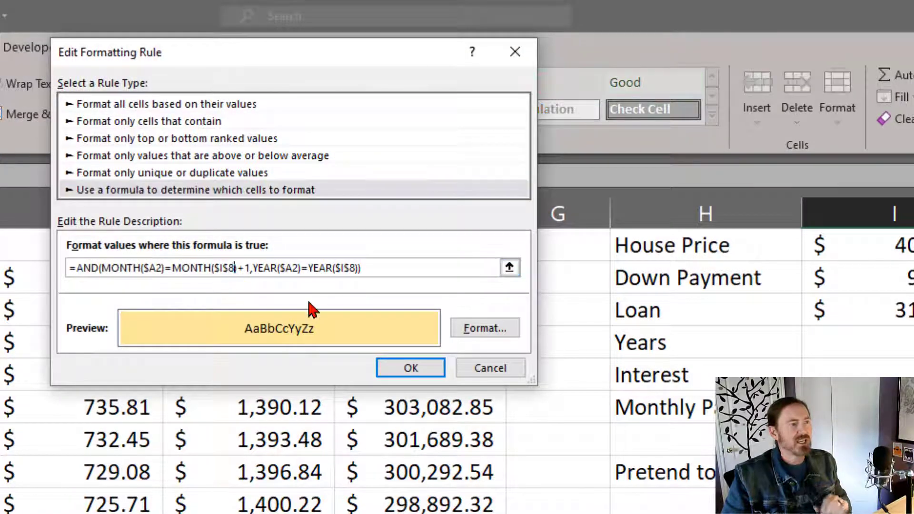
key("BackSpace")
key("BackSpace")
key("BackSpace")
key("BackSpace")
type("today()")
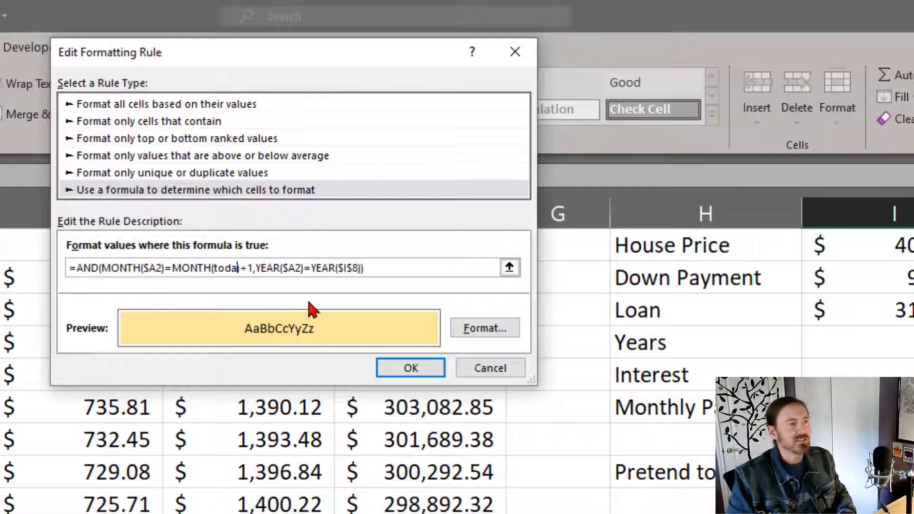
left_click(372, 268)
key("BackSpace")
key("BackSpace")
key("BackSpace")
key("BackSpace")
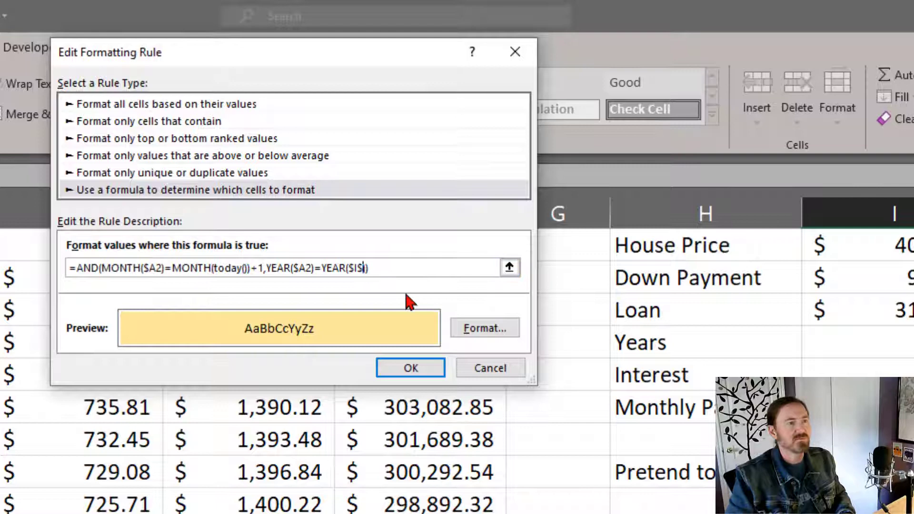
type("today(")
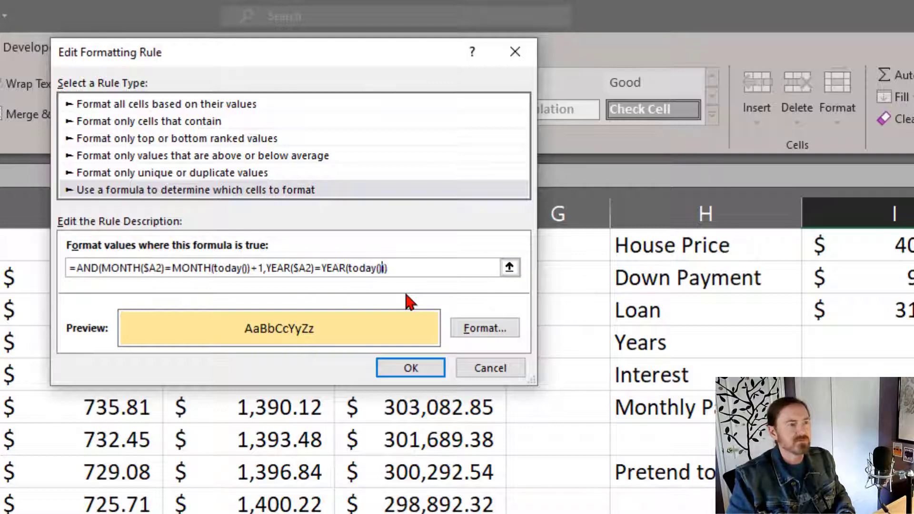
left_click(410, 371)
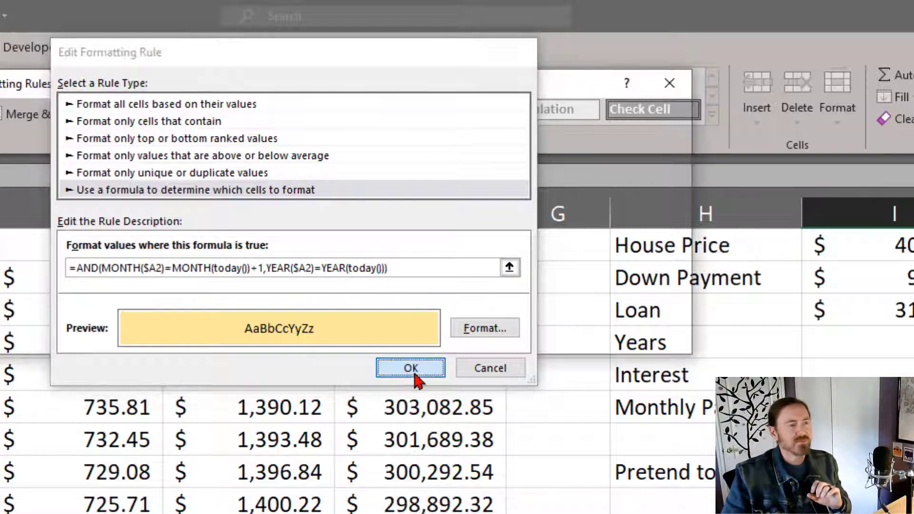
Apply the rules, then delete the 'Pretend today is...' label and 12/10/2024 date in H8:I8
left_click(486, 339)
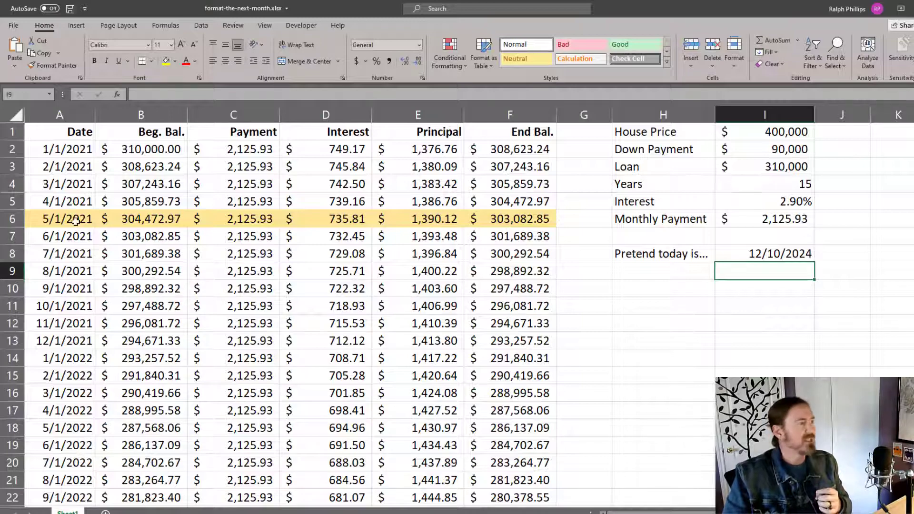
left_click_drag(71, 220, 488, 219)
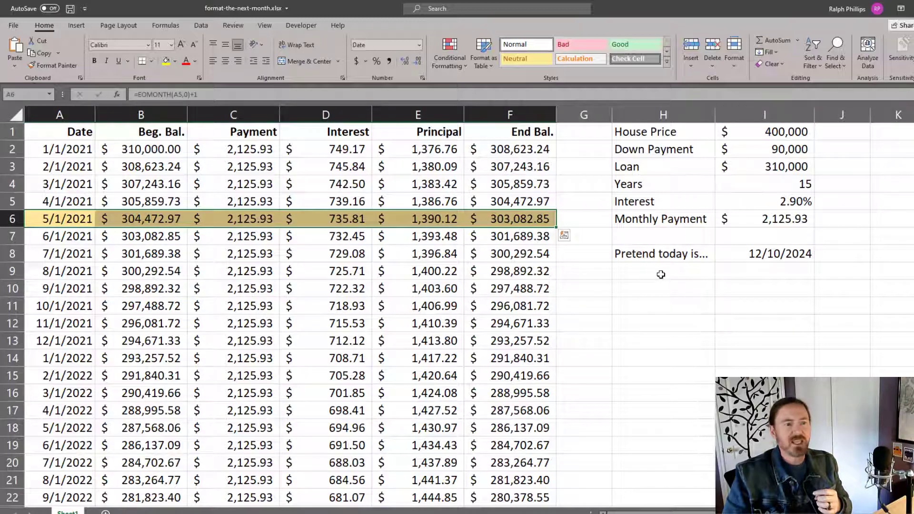
left_click_drag(662, 258, 749, 252)
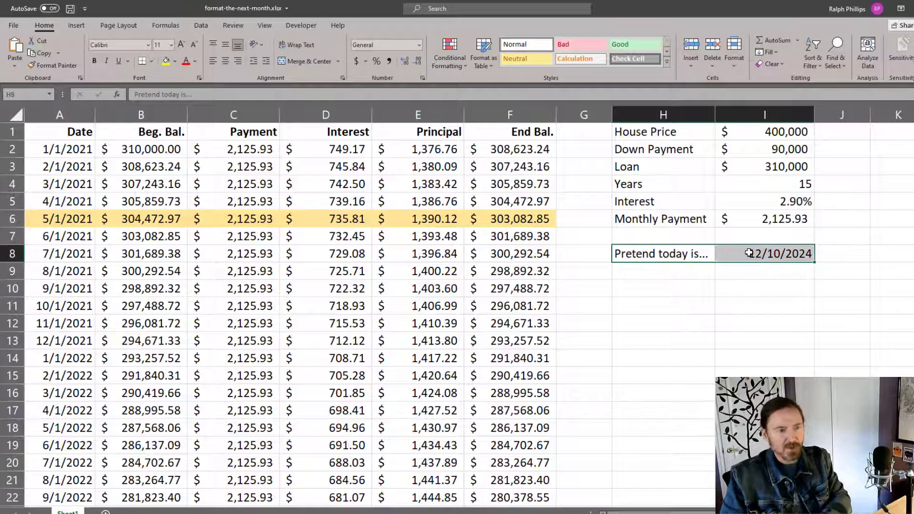
key("Delete")
left_click(713, 301)
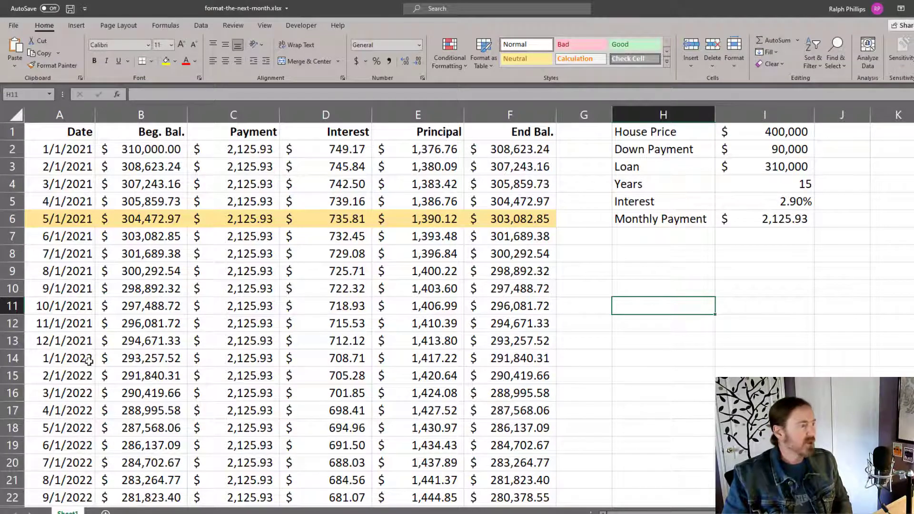
left_click_drag(76, 358, 533, 359)
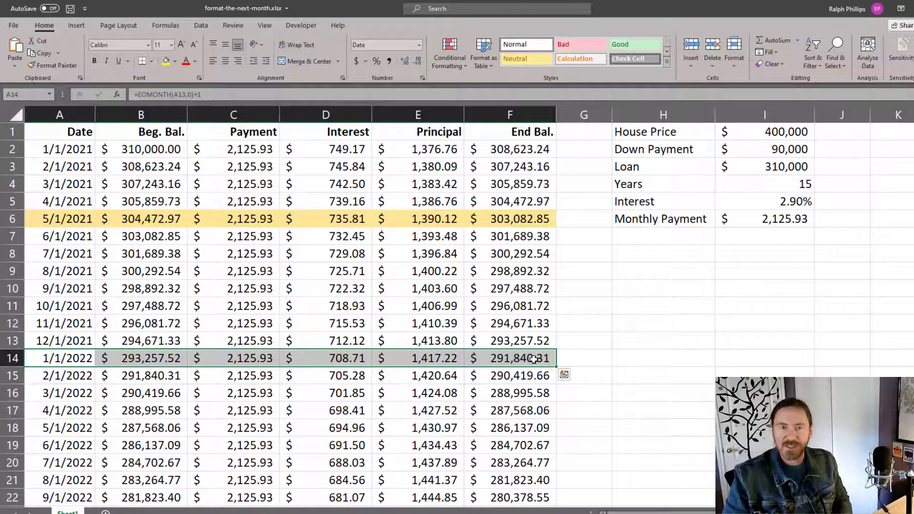